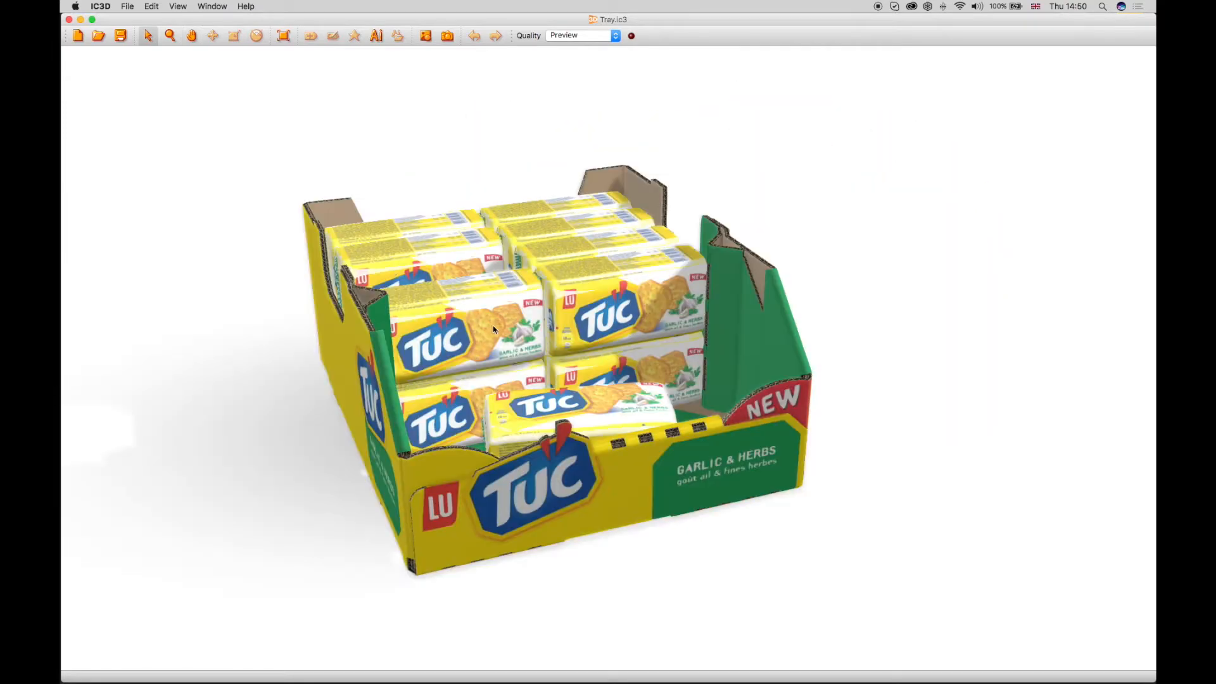
Select the TUC display tray with its packs and reposition it along its individual axes with the Move tool
click(495, 328)
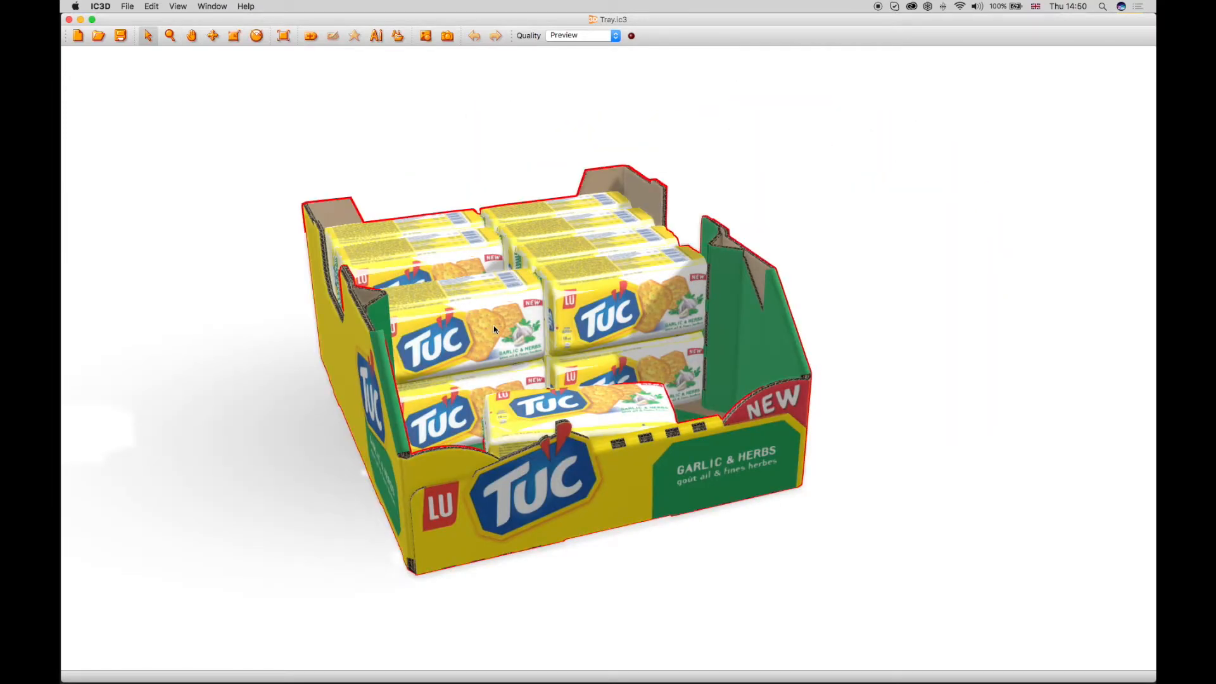
click(213, 37)
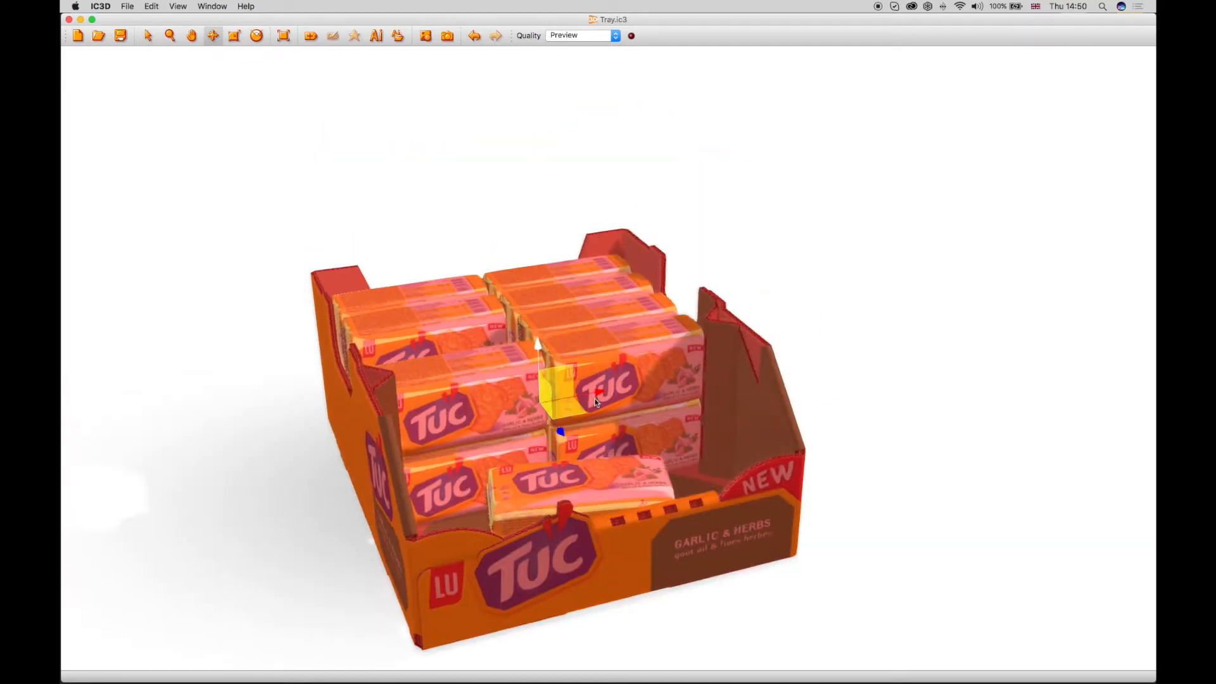
drag(597, 395, 516, 406)
drag(471, 450, 454, 417)
drag(500, 378, 612, 358)
Scale the display tray slightly along its vertical axis and widen it along its horizontal axis
click(234, 35)
drag(549, 308, 548, 299)
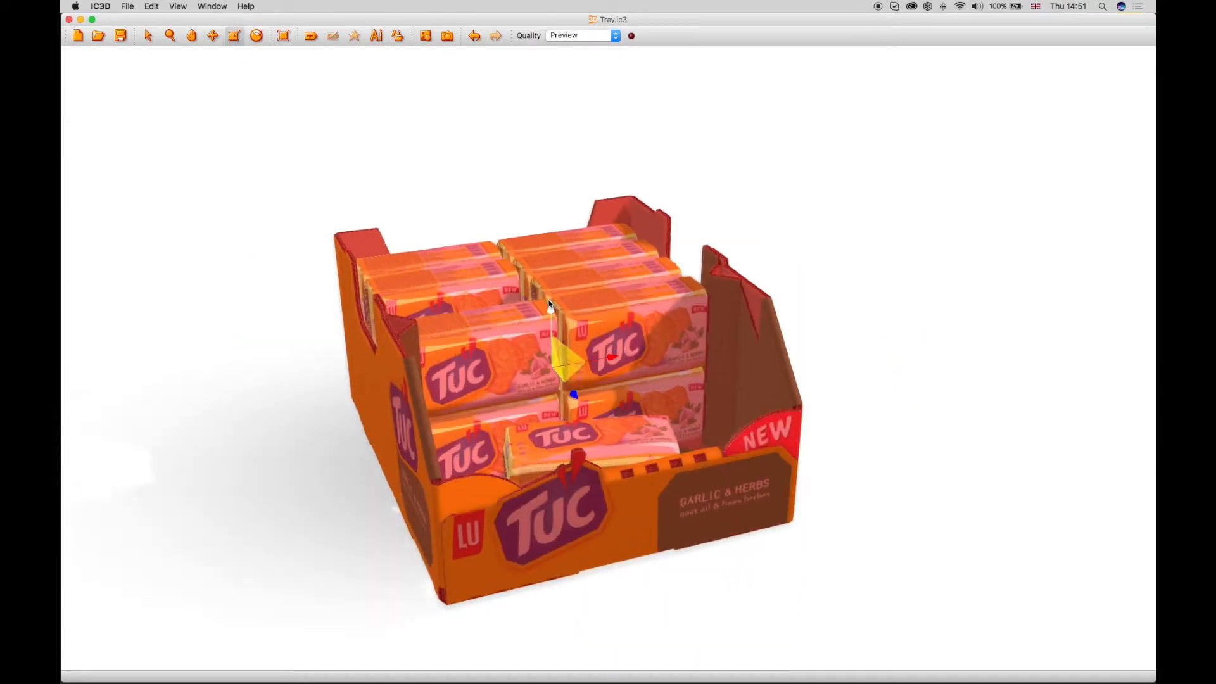
drag(612, 355, 625, 353)
Rotate the display tray freely with the Rotate tool, finishing with the selection tool active
click(257, 36)
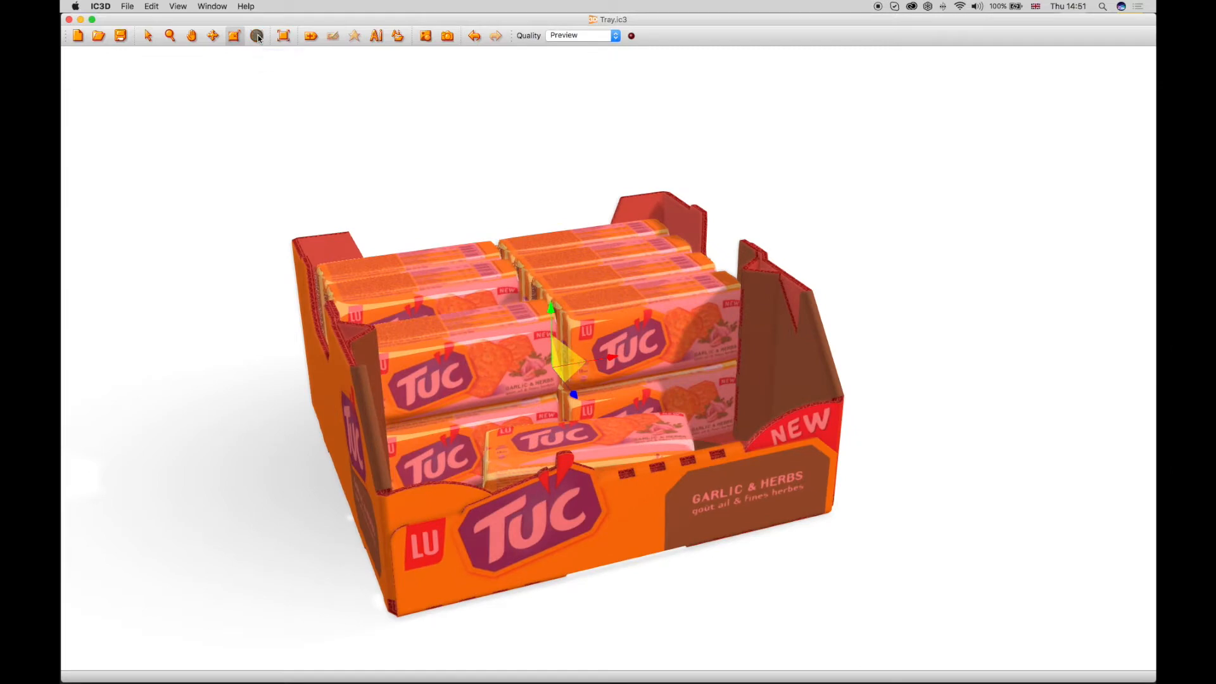
drag(554, 401, 507, 335)
click(145, 36)
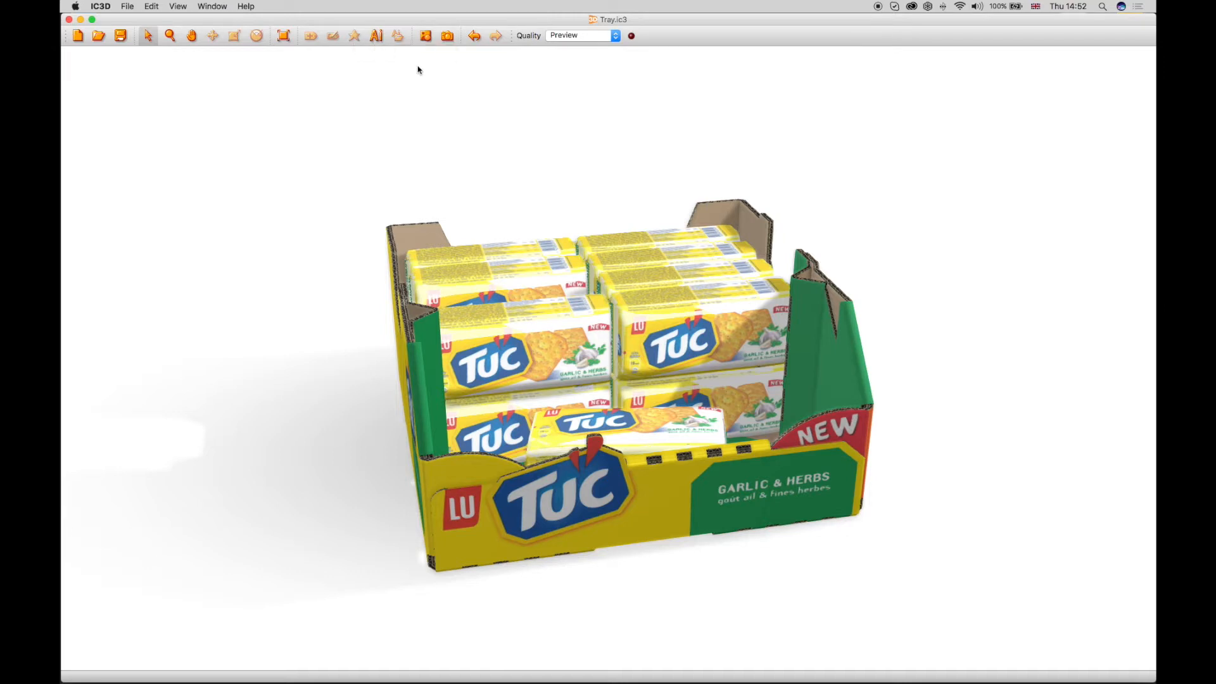
Set the camera pitch to 35 and the yaw to 25 in the camera settings
click(443, 39)
drag(589, 190, 173, 147)
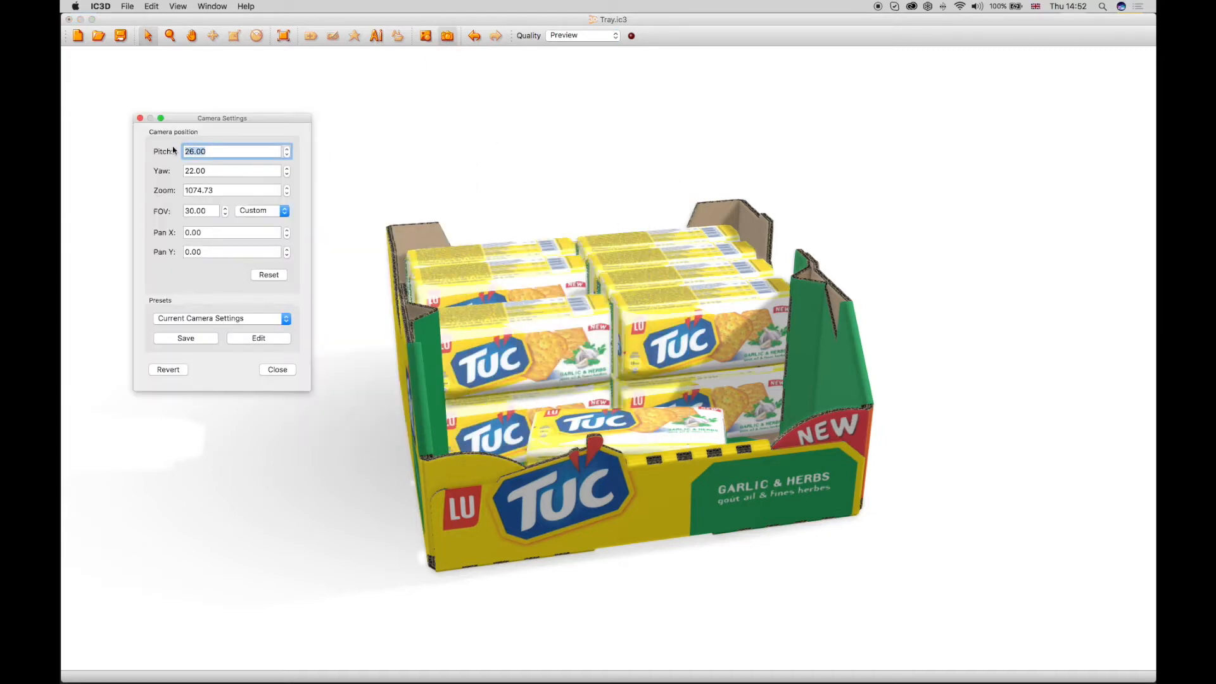
text(35)
key(Tab)
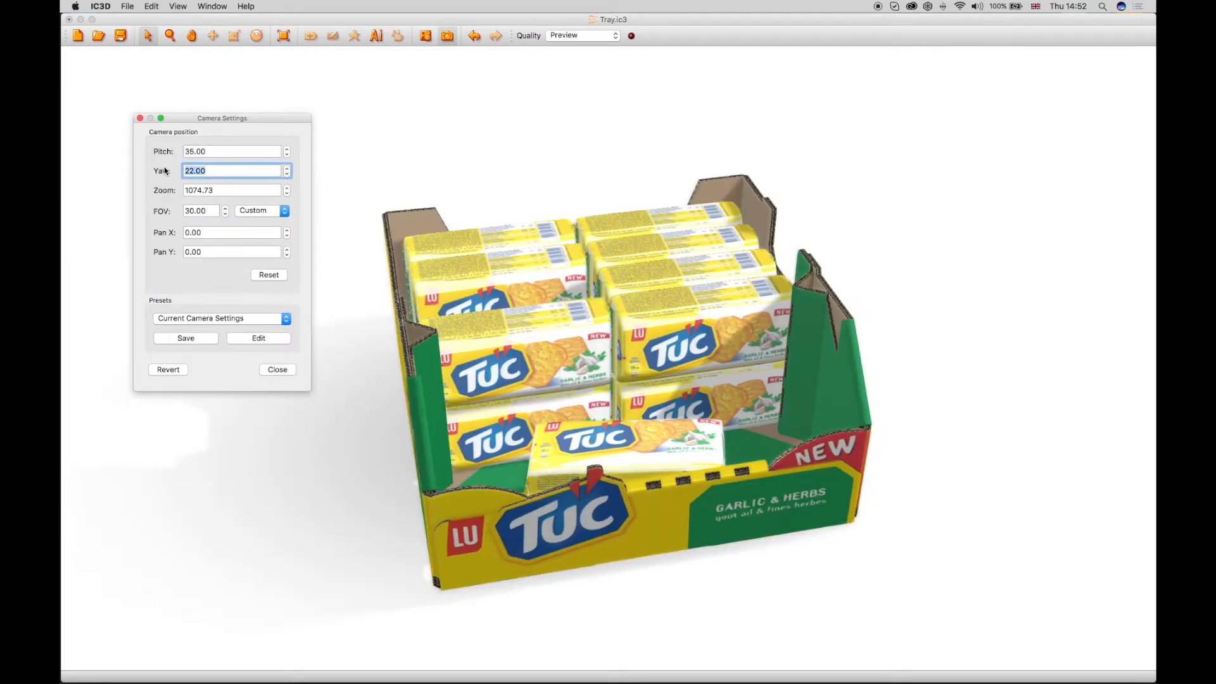
text(25)
key(Return)
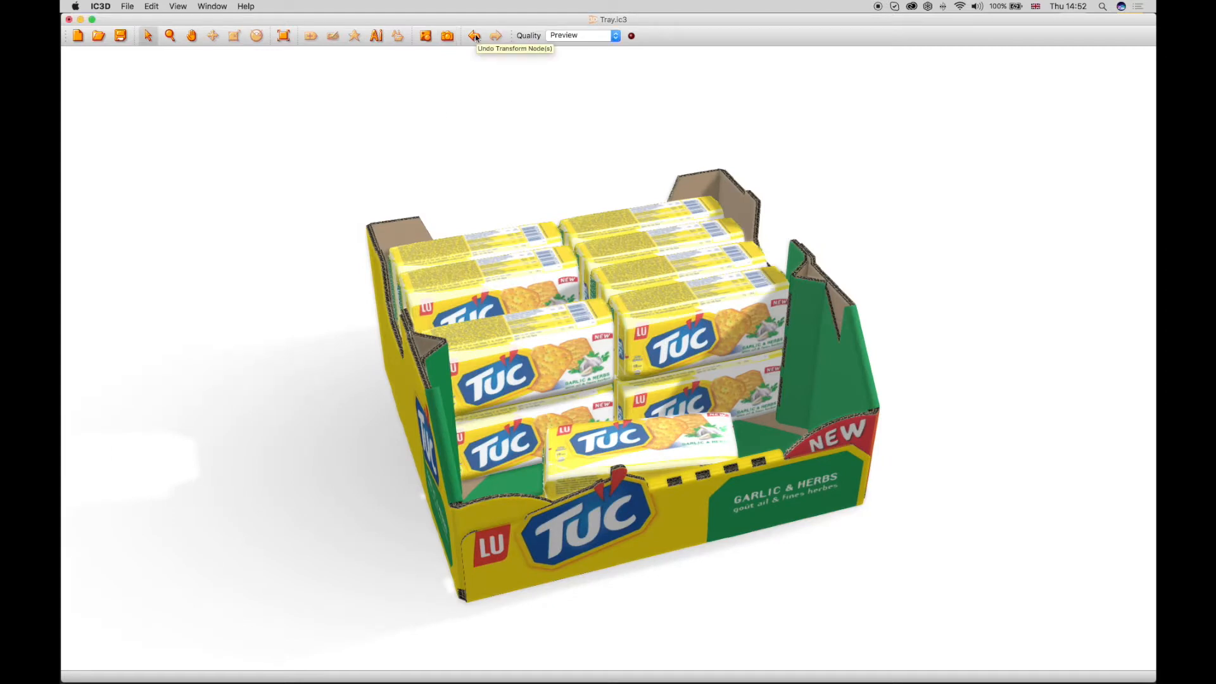
Undo the last transform of the display tray and redo it
click(475, 37)
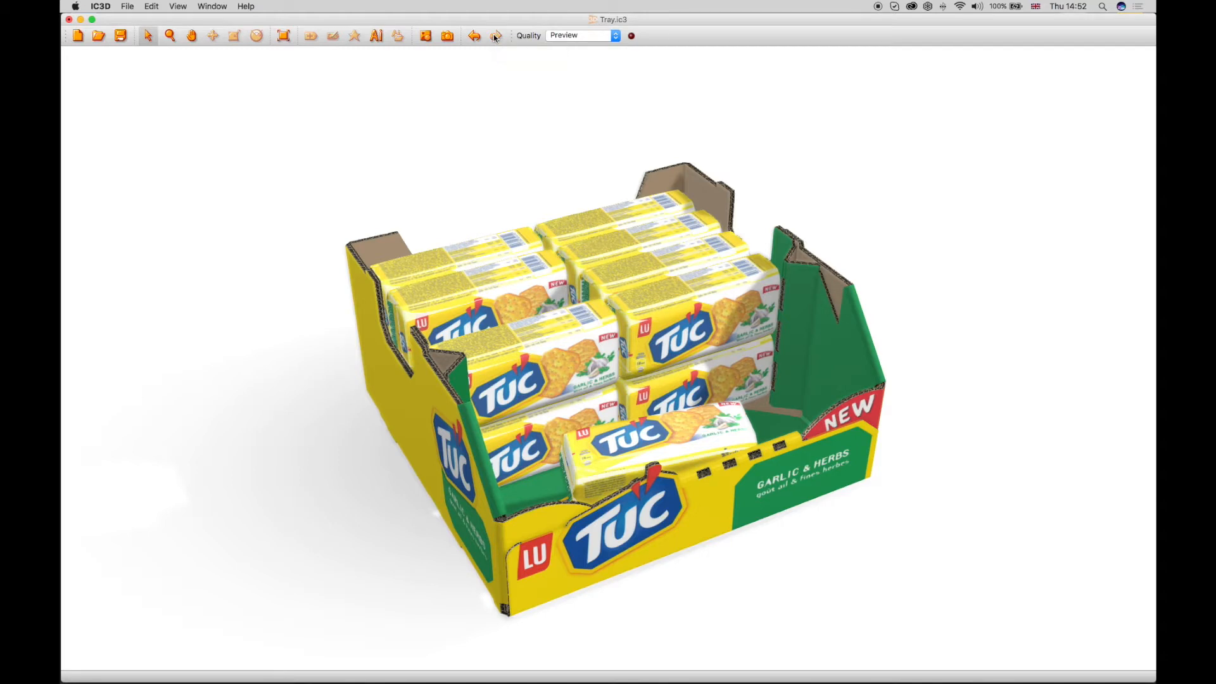
click(495, 37)
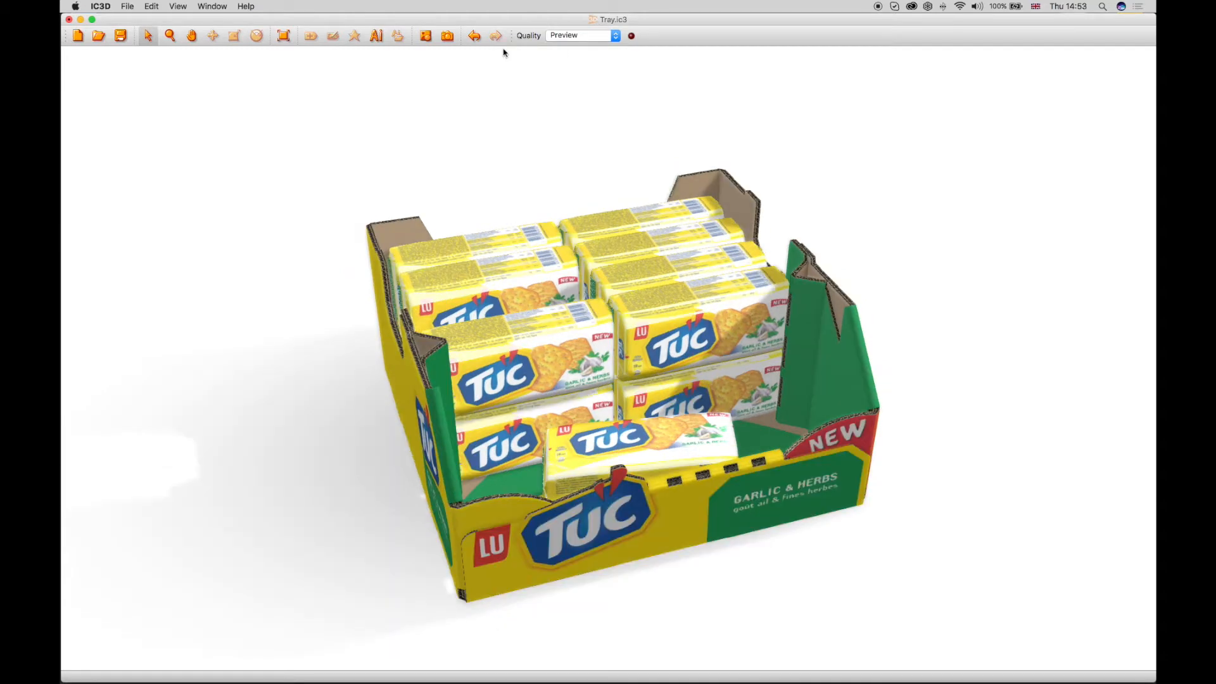
Review the available render quality options and keep the quality on Preview
click(563, 36)
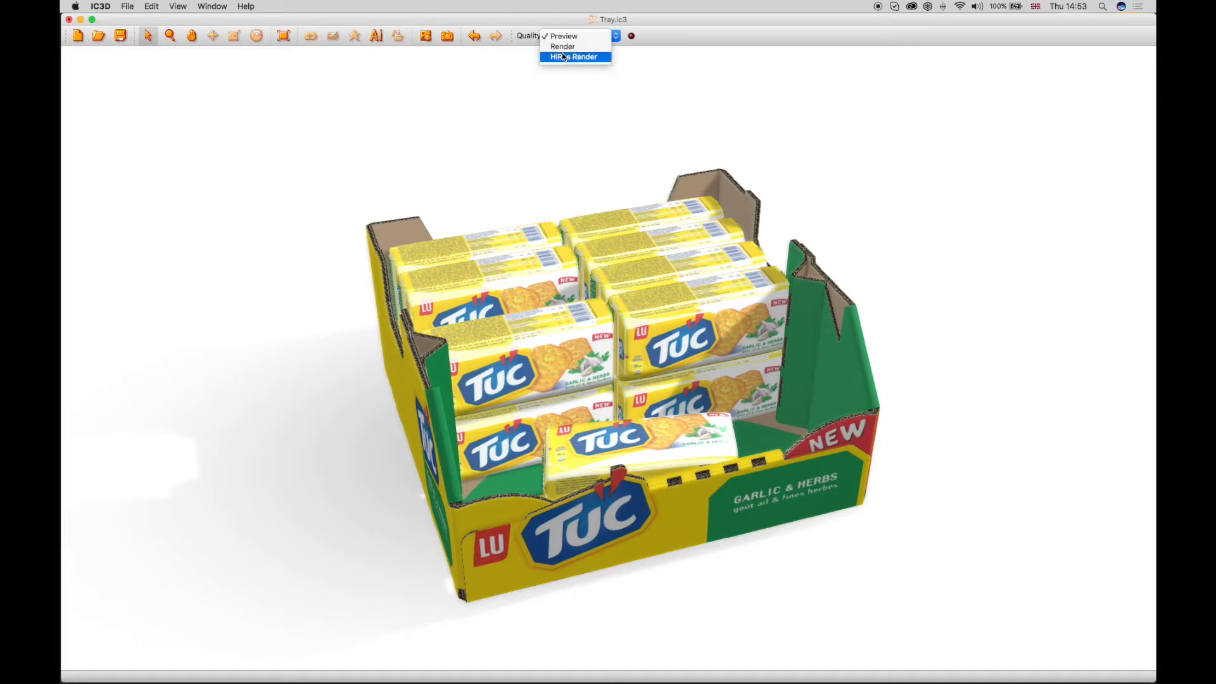
click(561, 36)
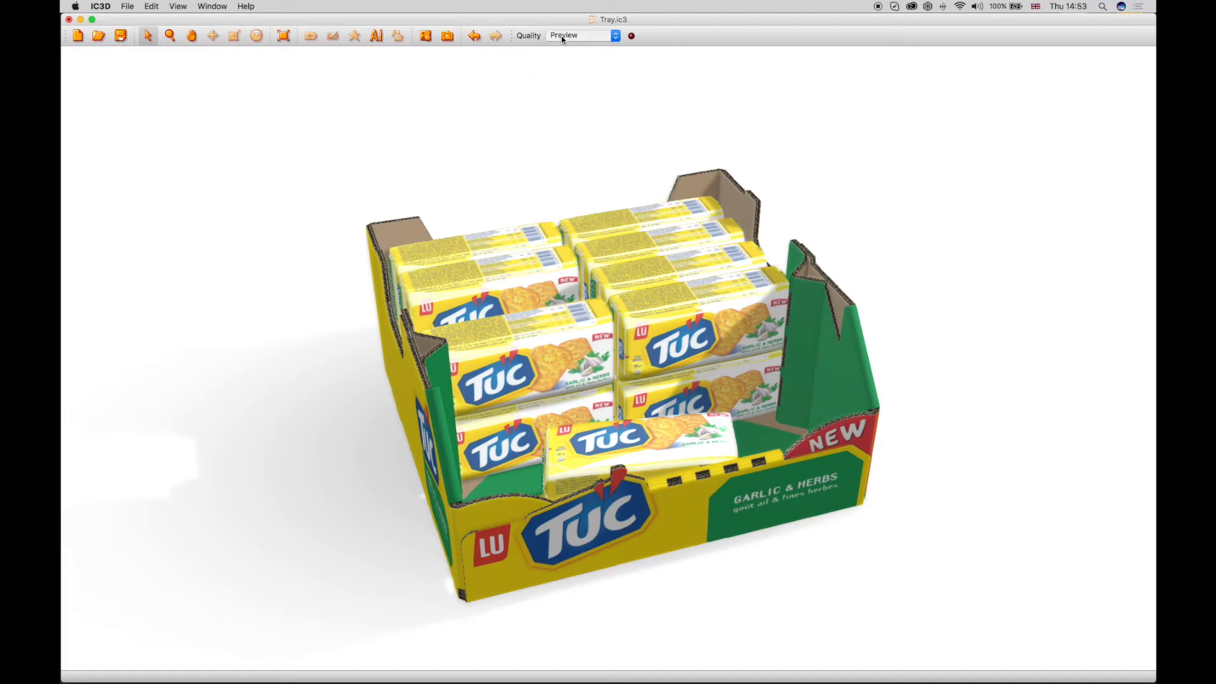
click(632, 36)
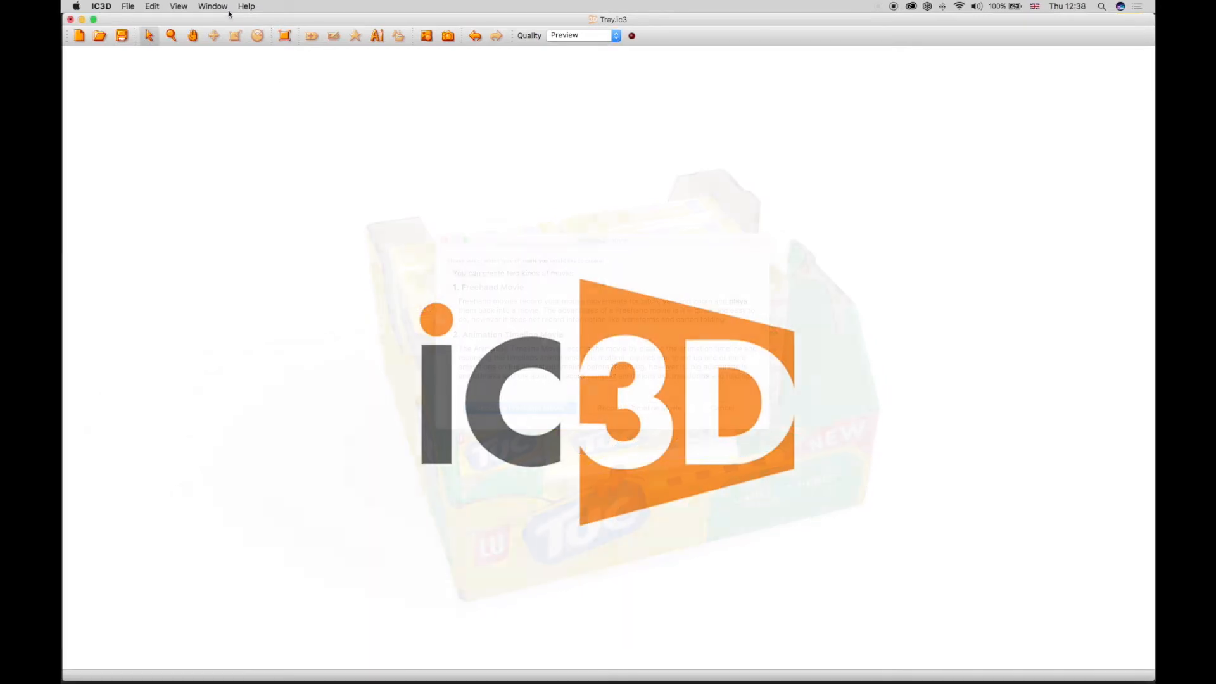
Open the Model Library and browse through its ready-made models
click(221, 6)
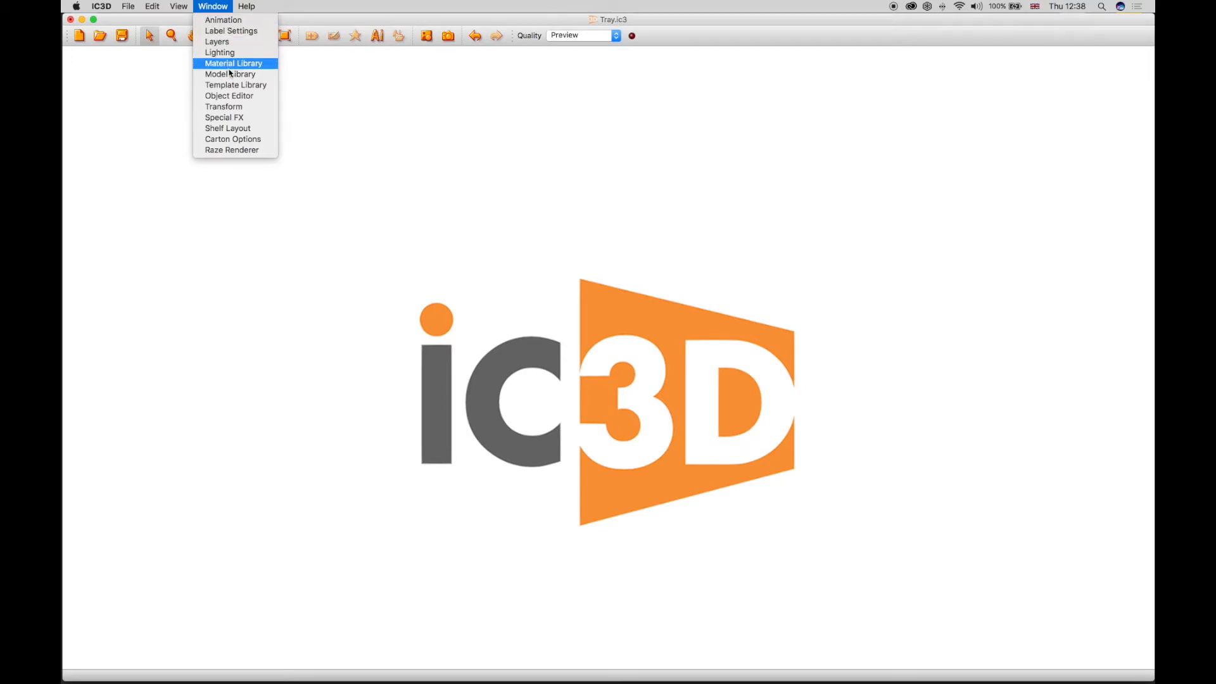
click(229, 74)
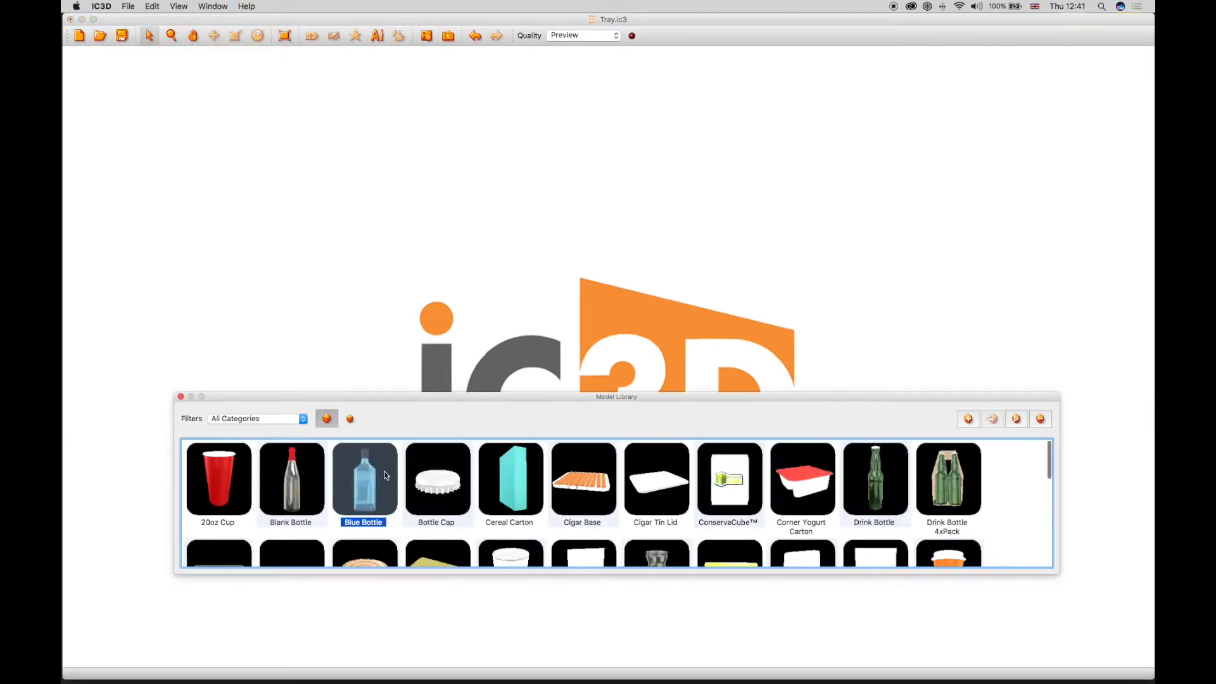
scroll(385, 475, down, 5)
scroll(385, 475, down, 3)
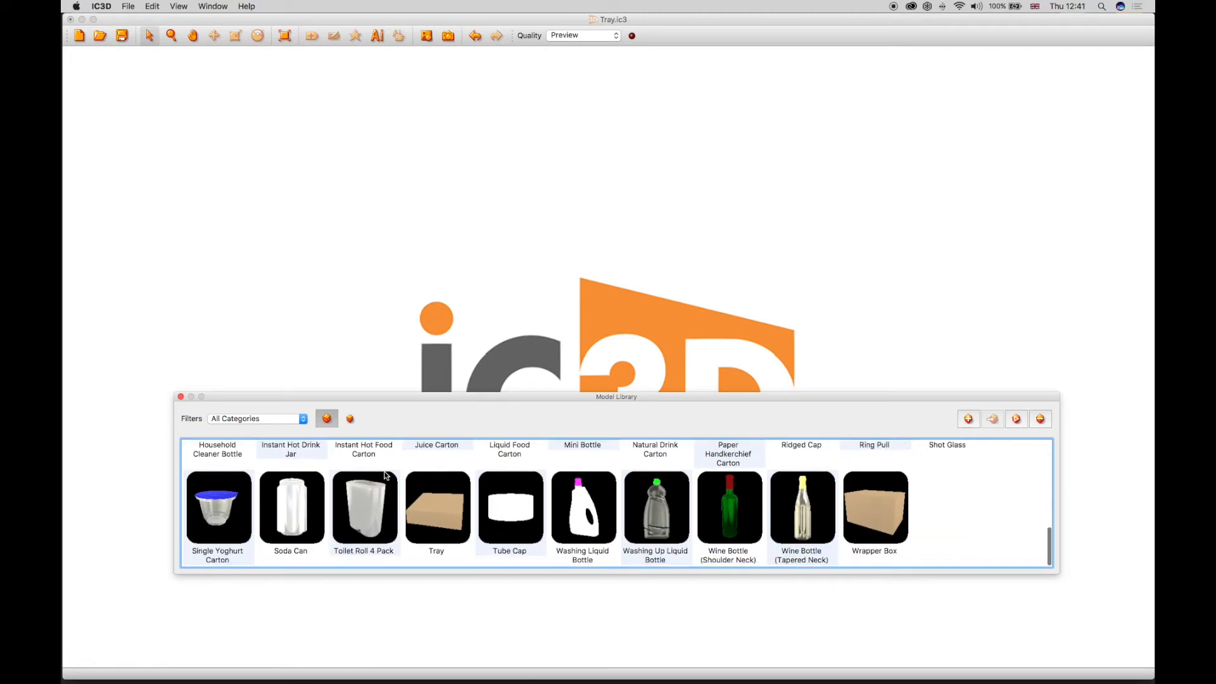
scroll(385, 475, up, 10)
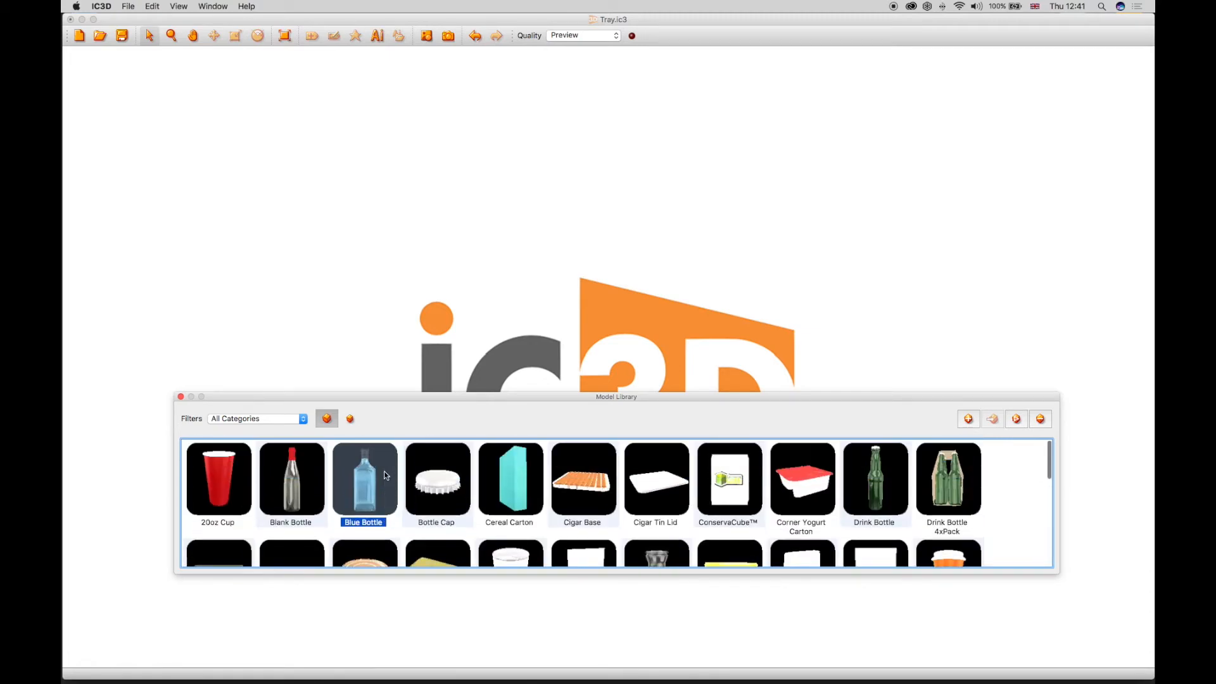
Try small icons in the Model Library, restore large icons and dock the library below the viewport
click(350, 418)
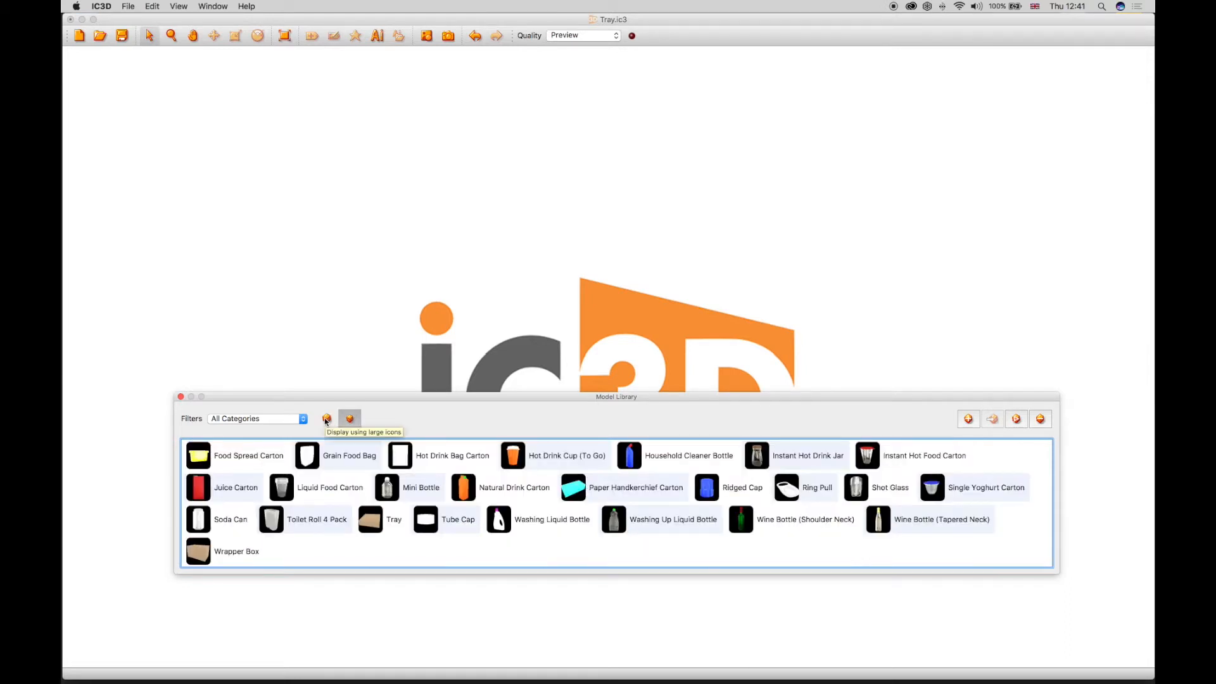
click(327, 419)
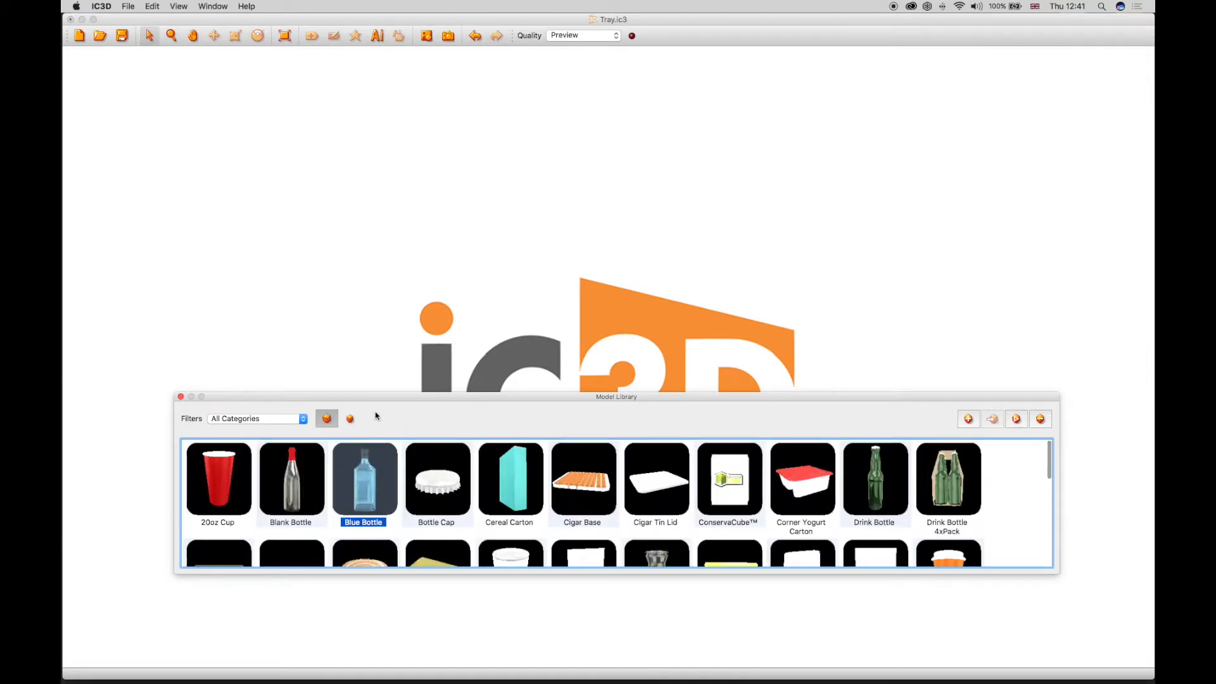
drag(376, 401, 355, 521)
Open the Material Library, browse its materials and dock it in the same area as the Model Library
click(217, 6)
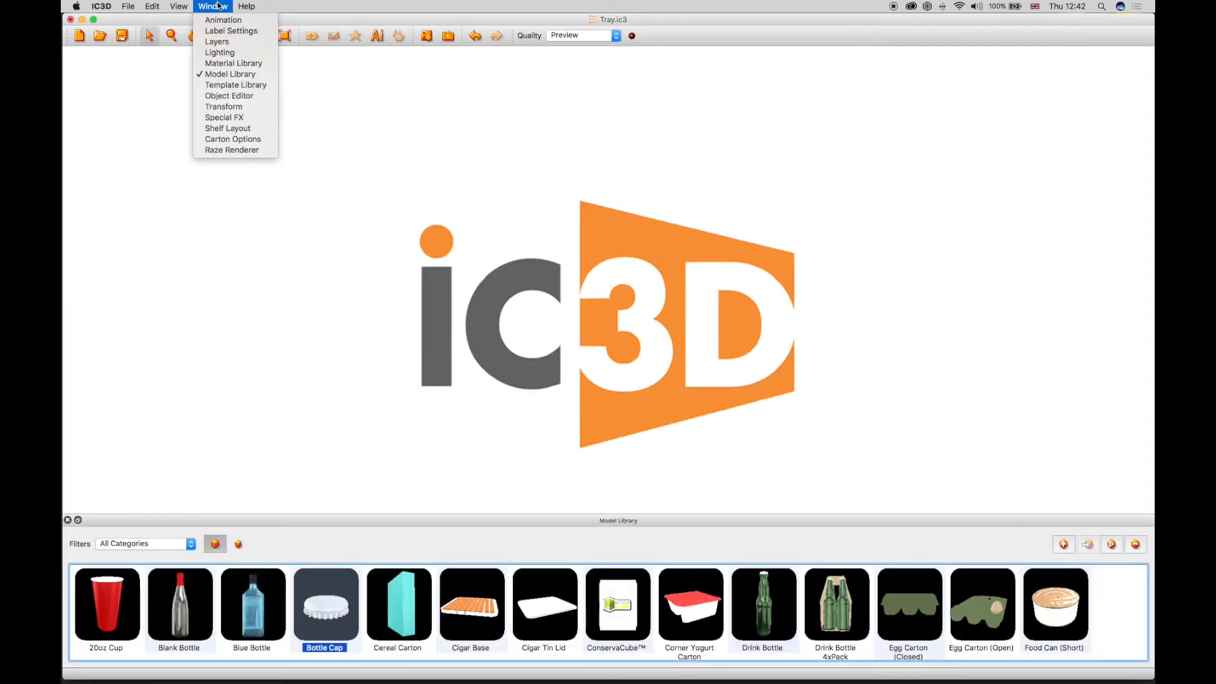
click(222, 62)
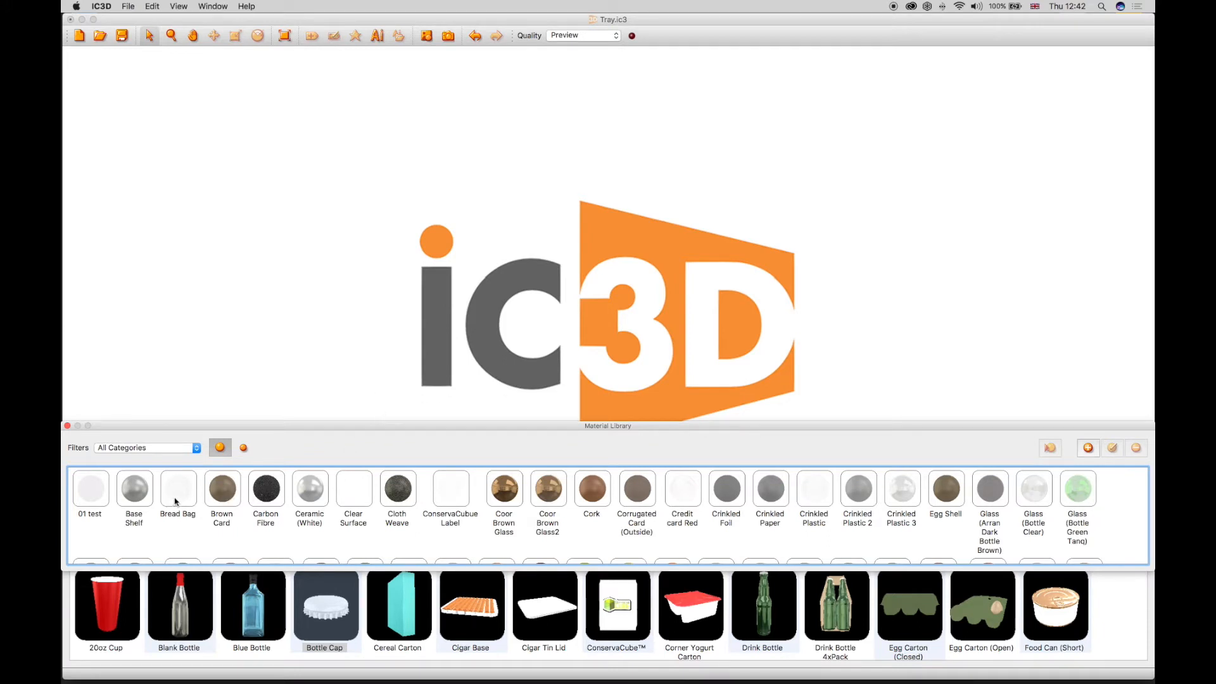
scroll(272, 505, down, 1)
scroll(272, 505, down, 3)
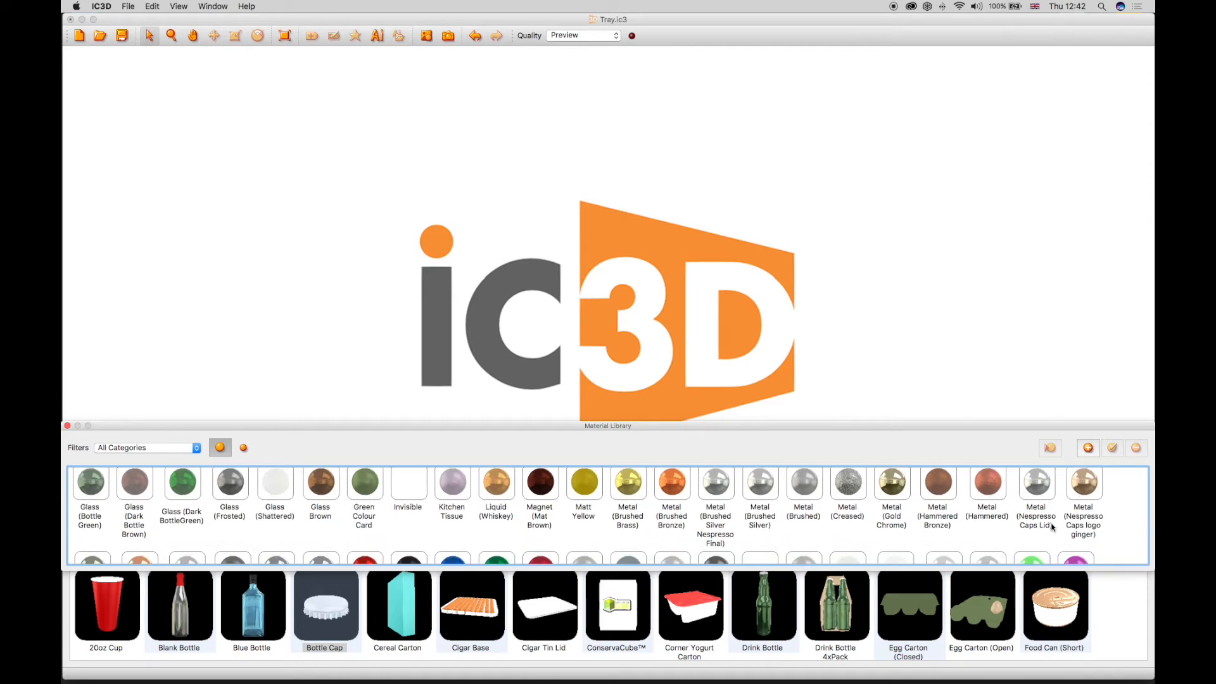
scroll(792, 535, up, 4)
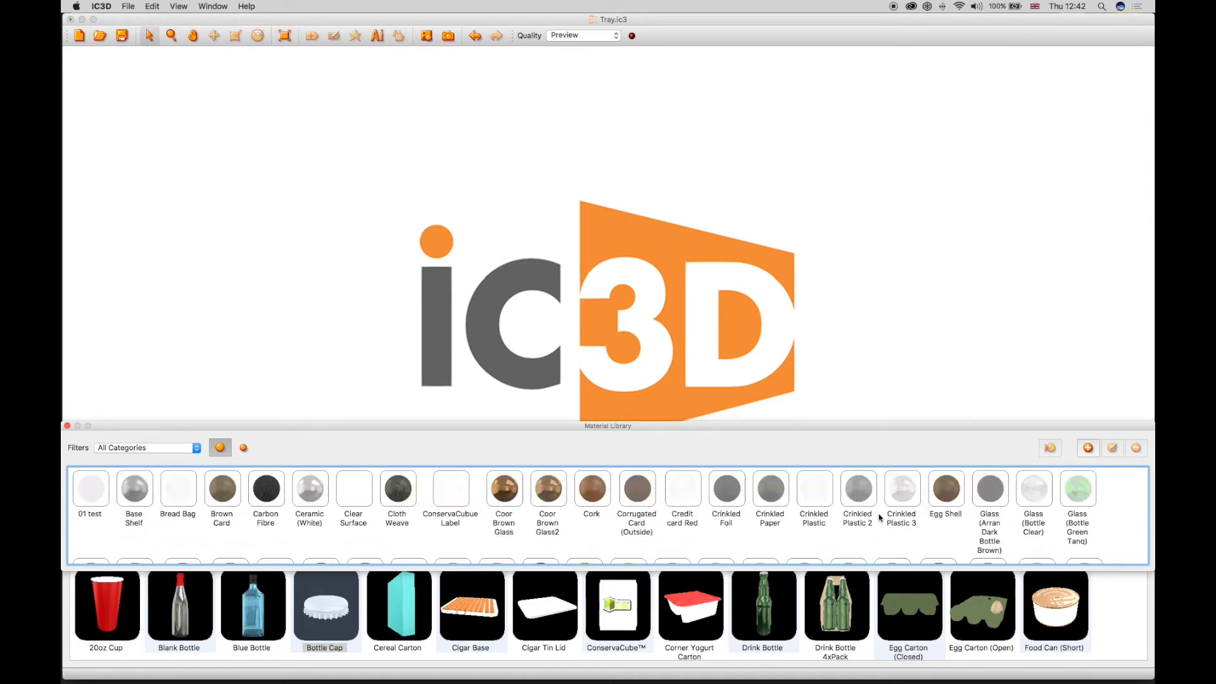
click(1088, 449)
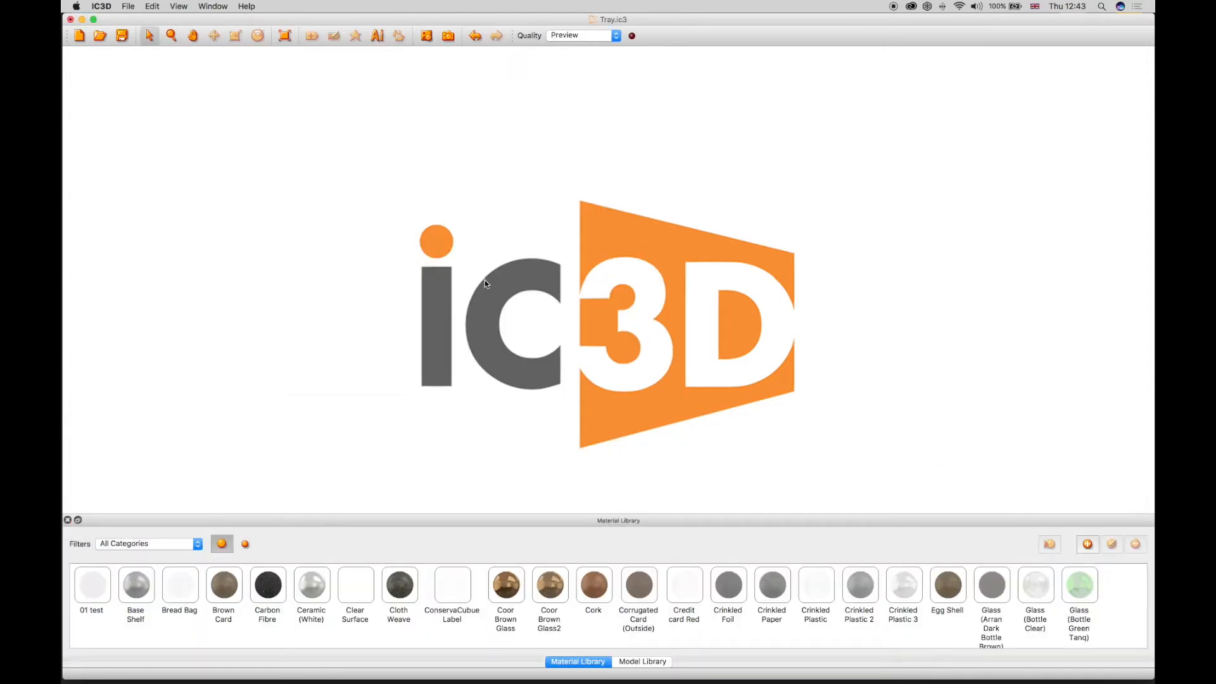
Switch between the docked Model Library and Material Library, ending on the Model Library
click(643, 662)
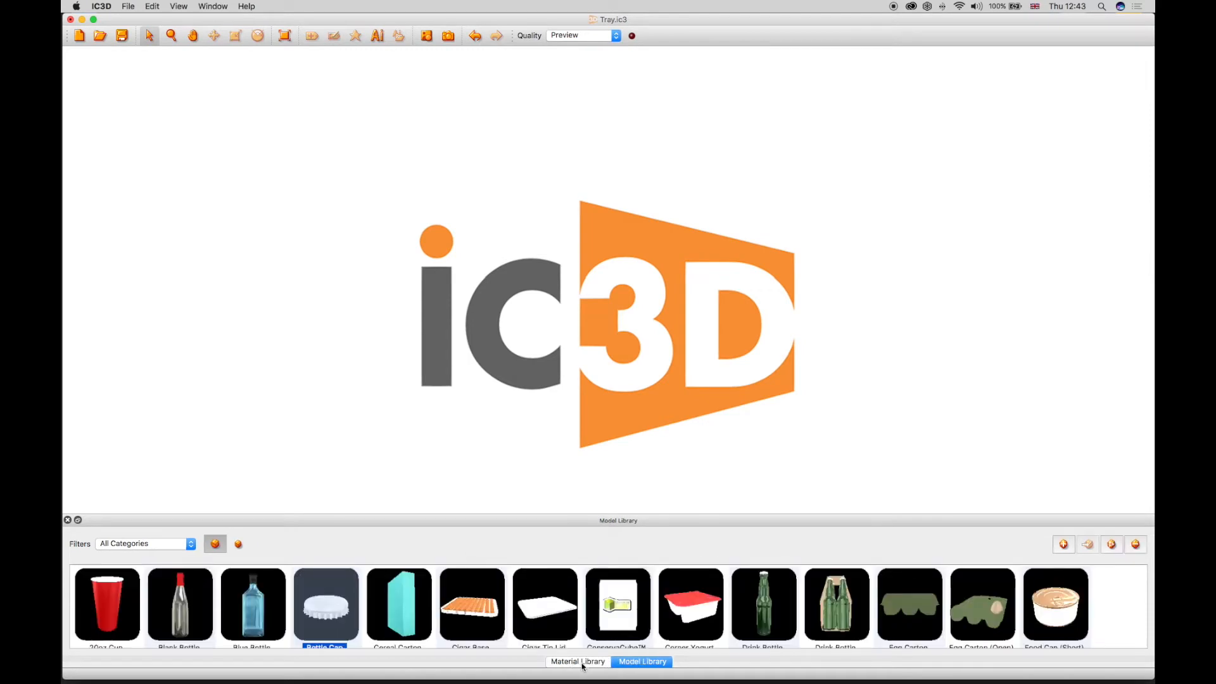
click(601, 663)
click(631, 663)
Open the Template Library and browse through its packaging templates
click(213, 6)
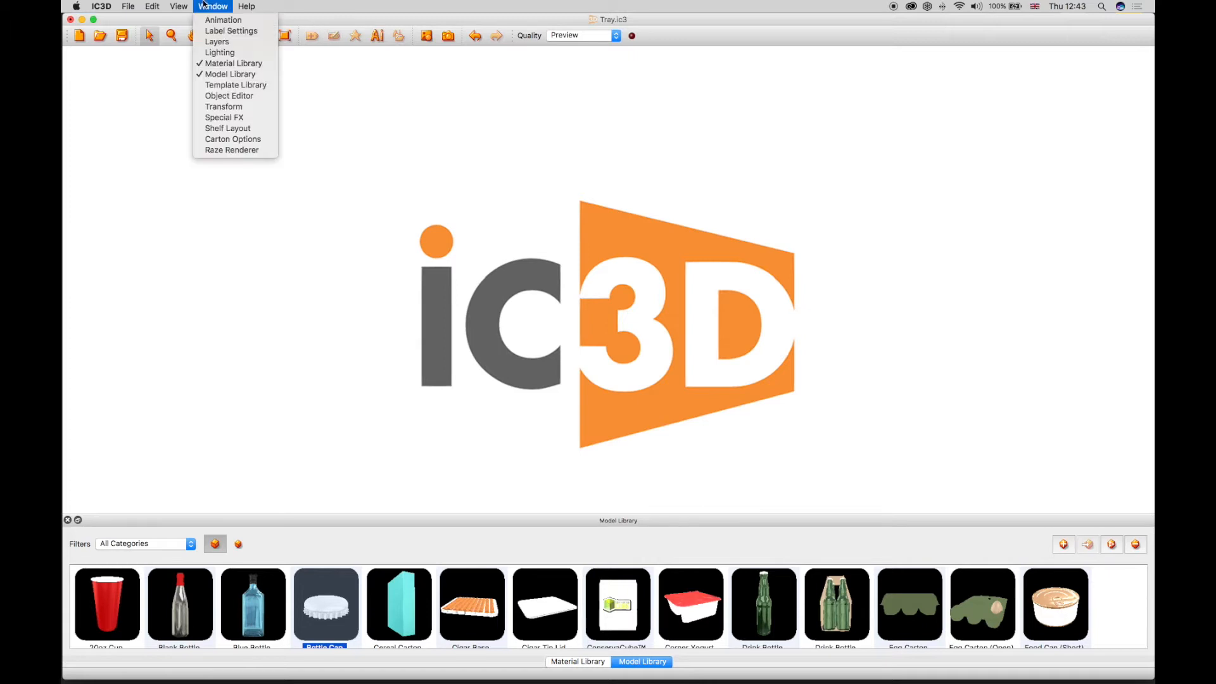
click(213, 85)
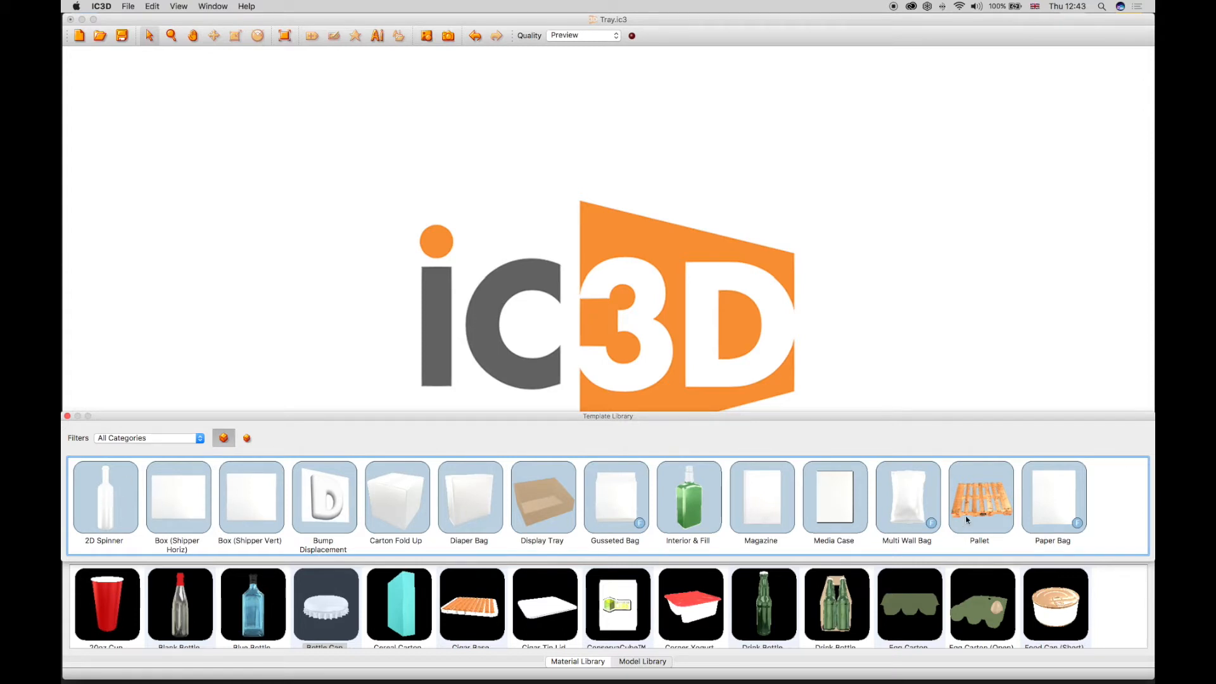
scroll(545, 473, down, 5)
scroll(547, 471, up, 5)
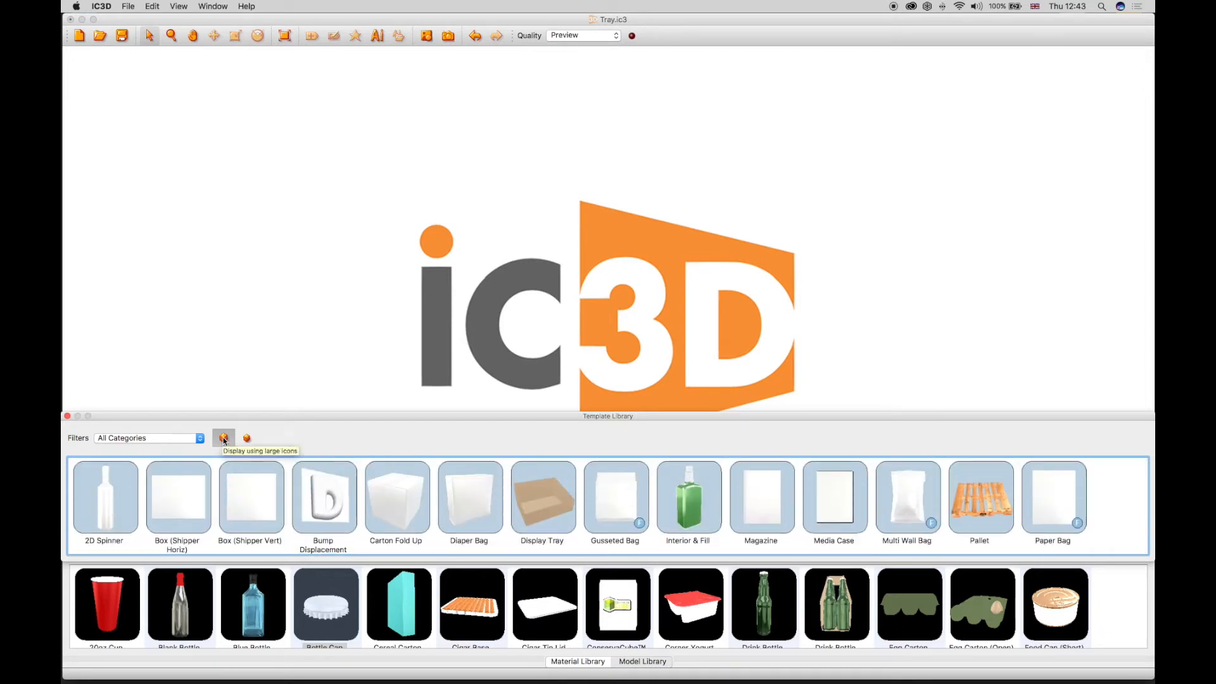
Try small icons in the Template Library, restore large icons and dock it with the other two libraries
click(246, 438)
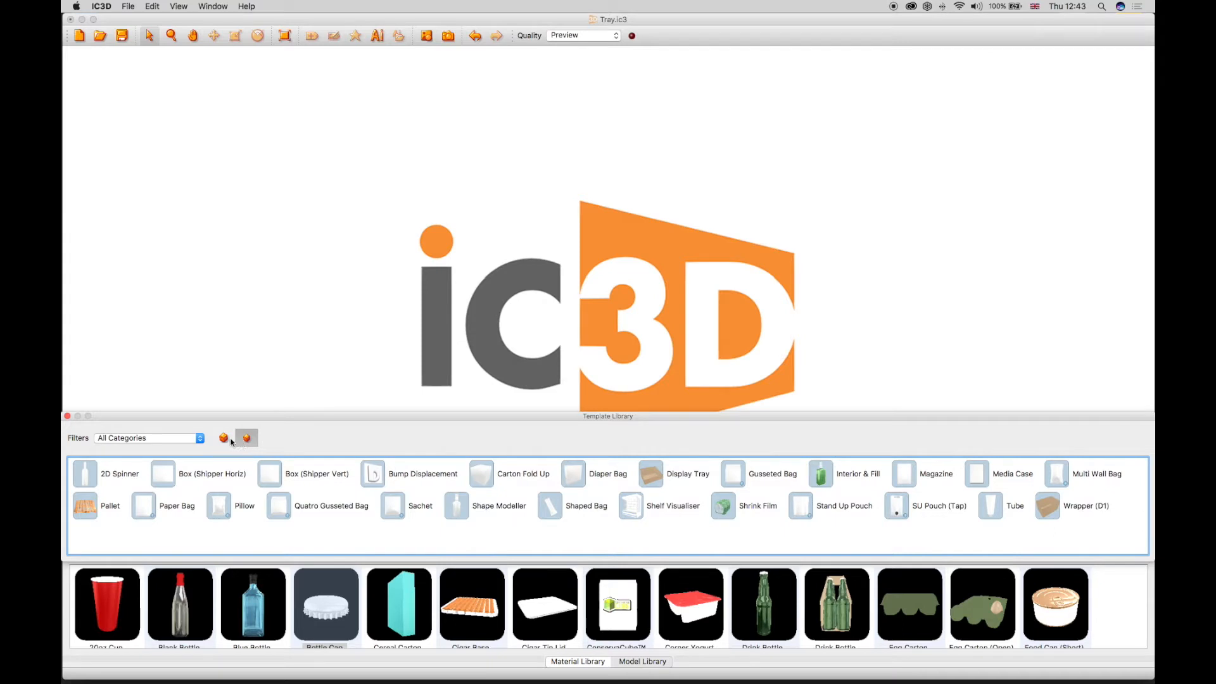
click(224, 438)
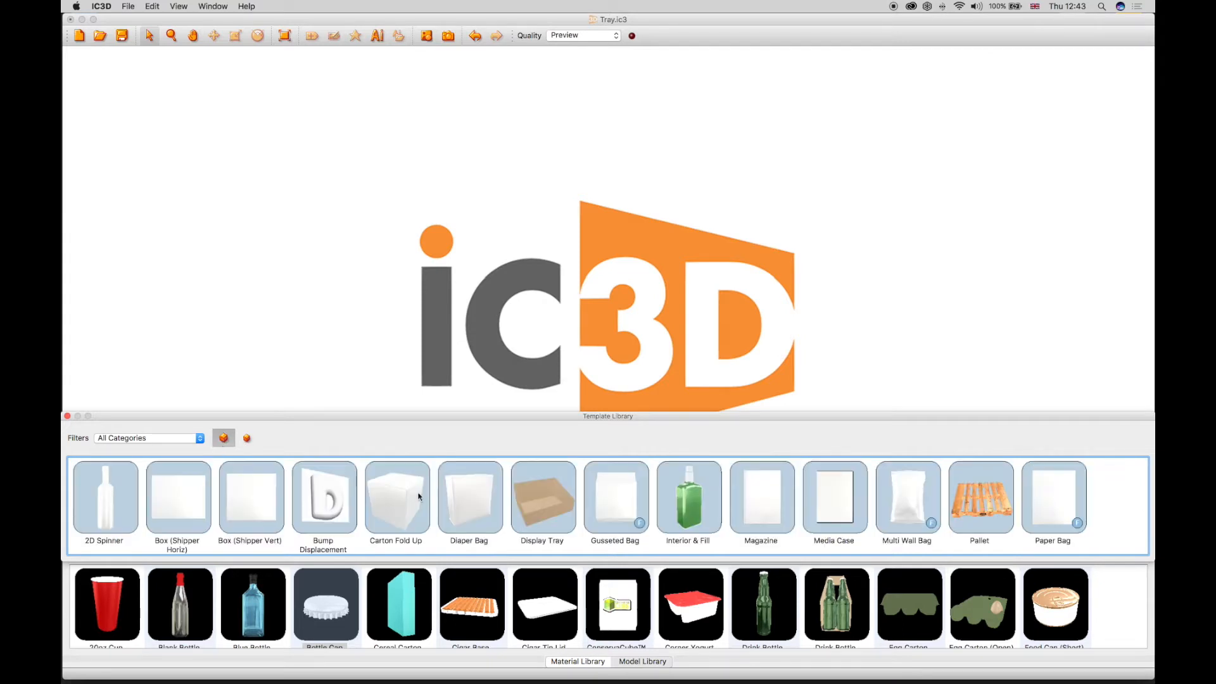
drag(450, 417, 459, 530)
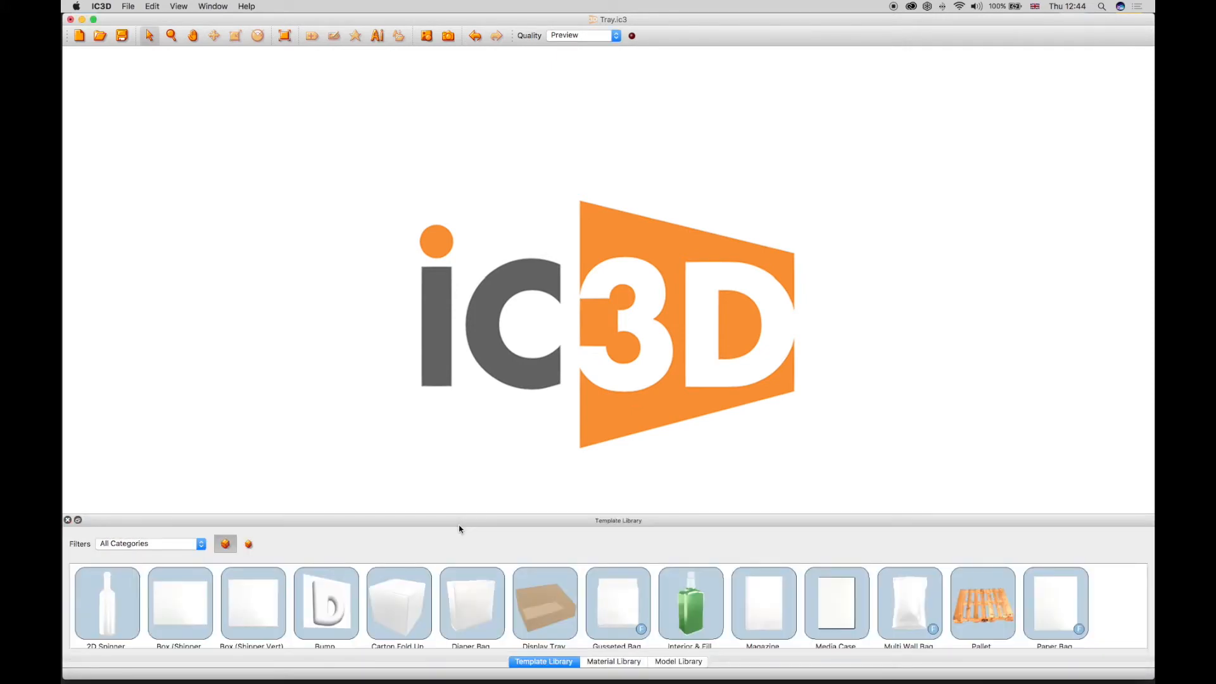
View the docked Material Library and Model Library, and return to the Template Library
click(599, 662)
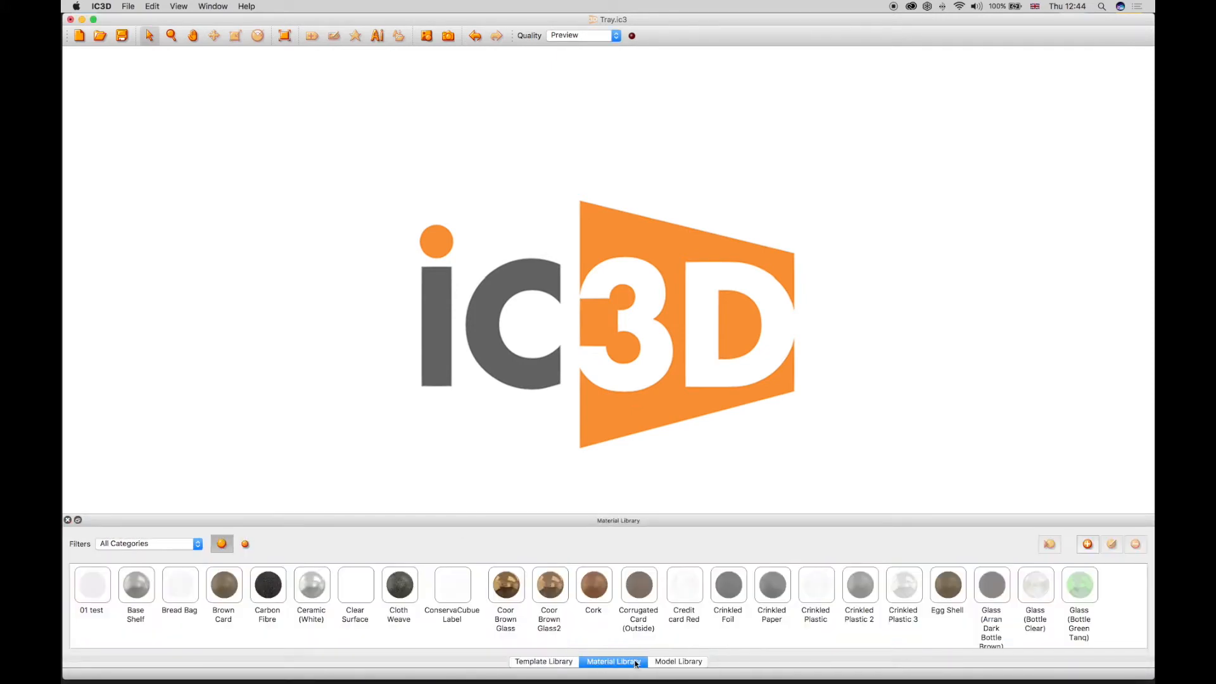
click(671, 662)
click(551, 662)
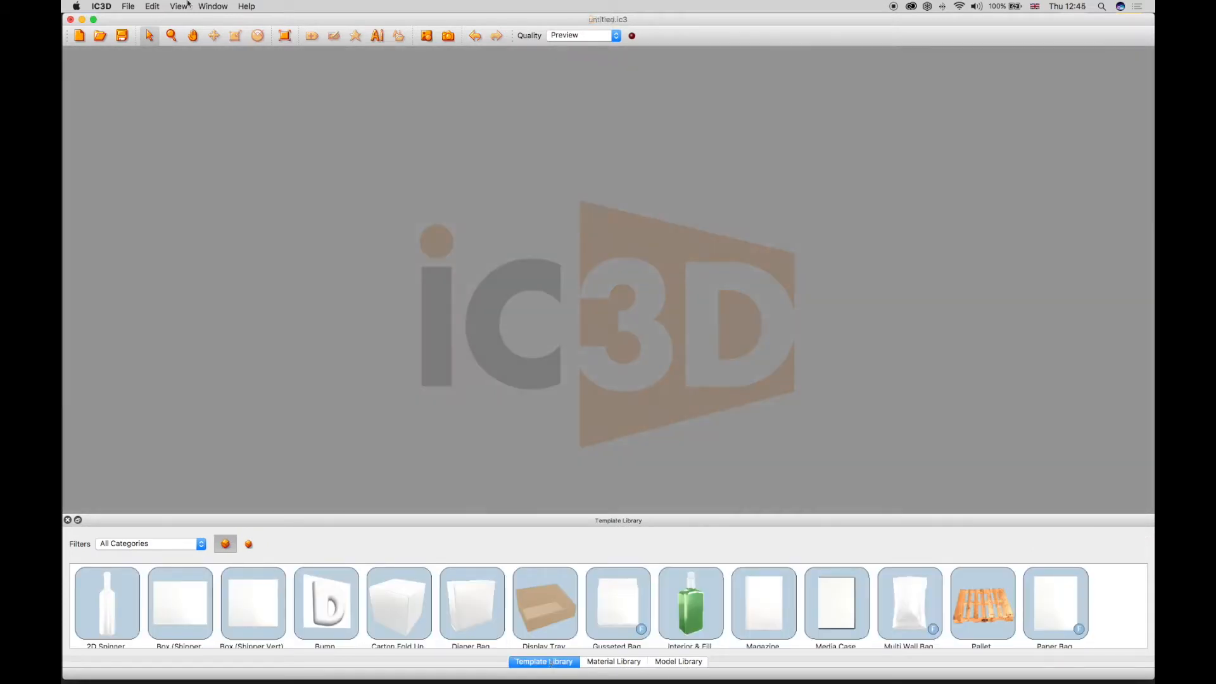
Open the Object Editor beside the empty viewport of the untitled document
click(211, 6)
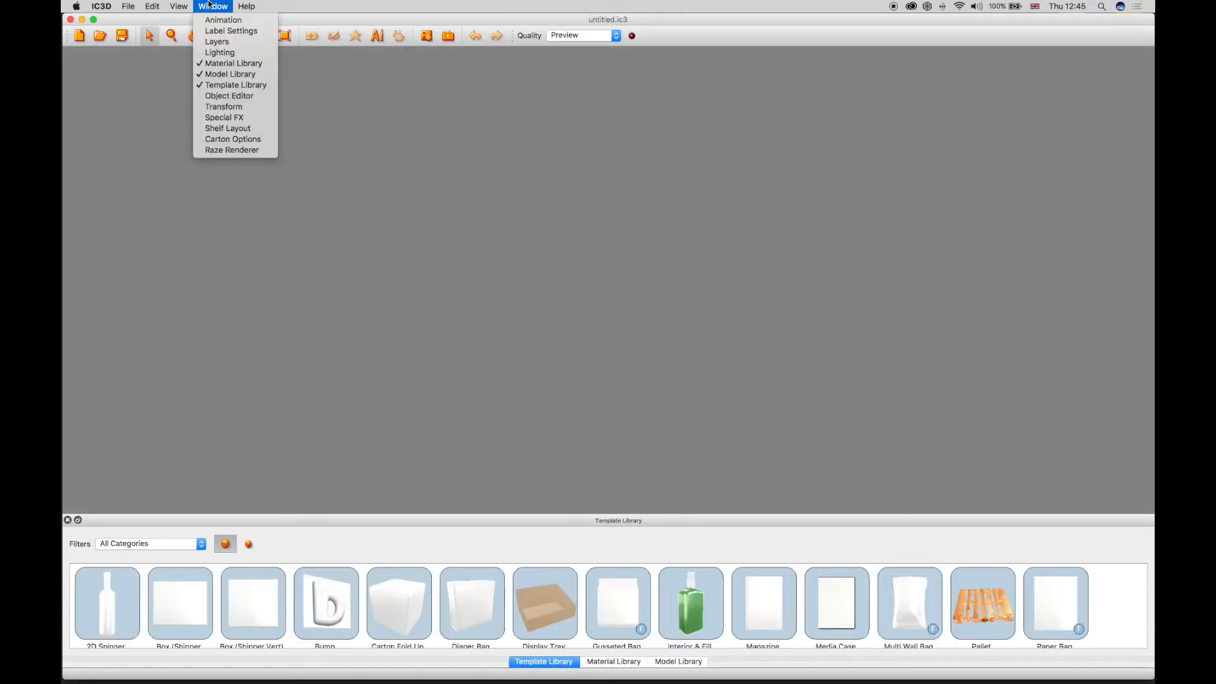
click(220, 96)
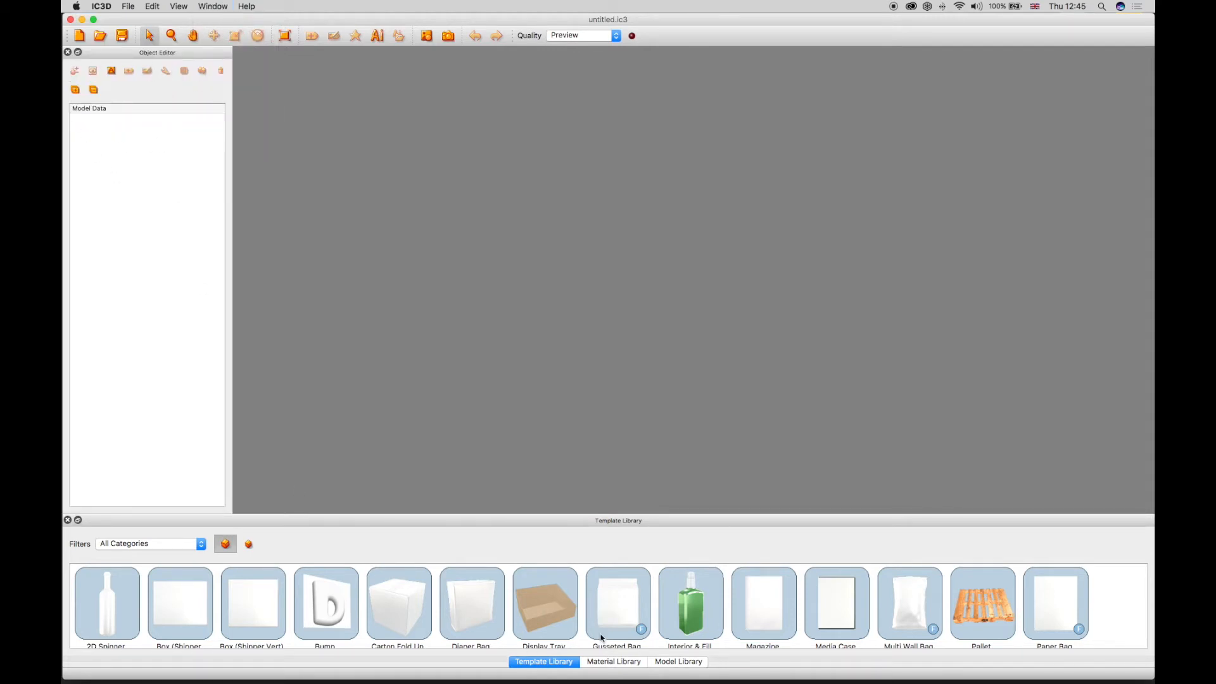
Place the Blue Bottle model in the scene and add a 40 × 40 mm label to its BottleGlassMatl part
click(677, 661)
drag(257, 607, 538, 366)
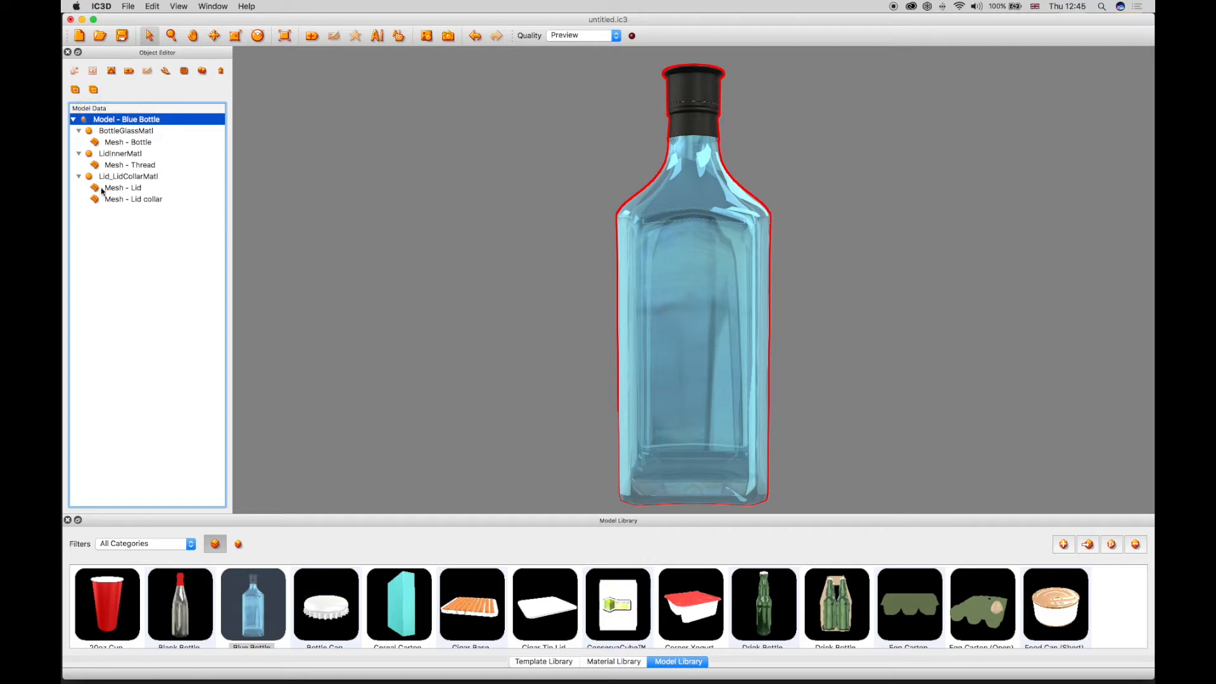
click(124, 132)
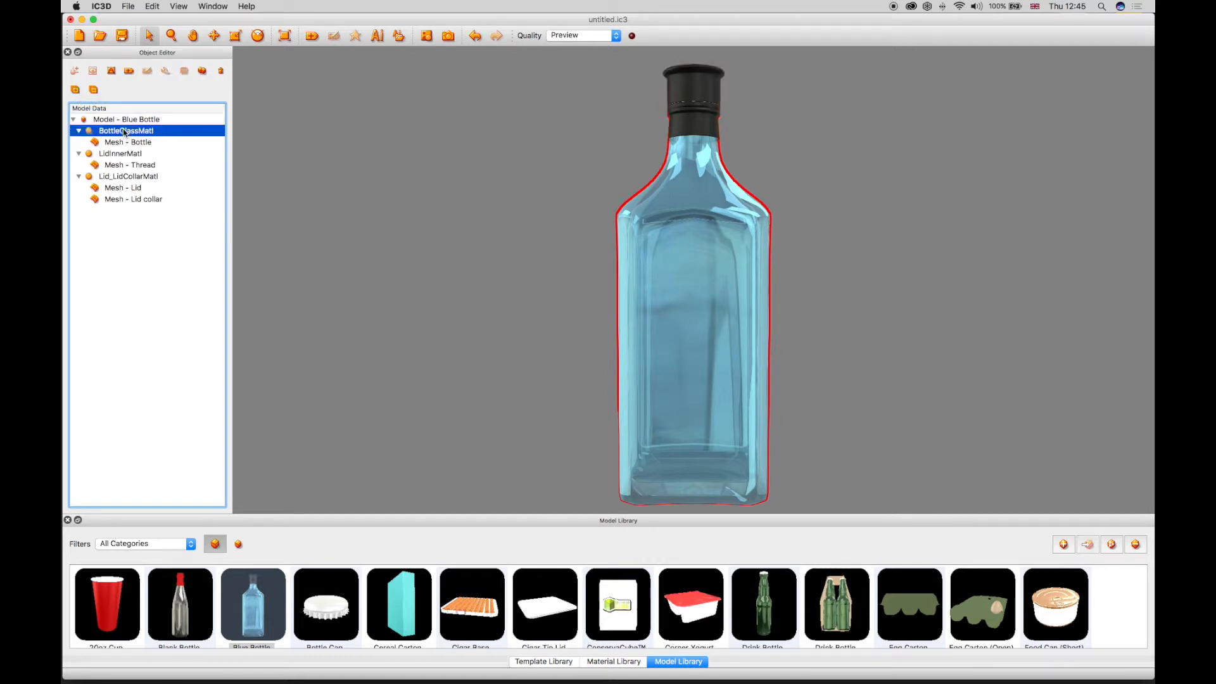
click(129, 73)
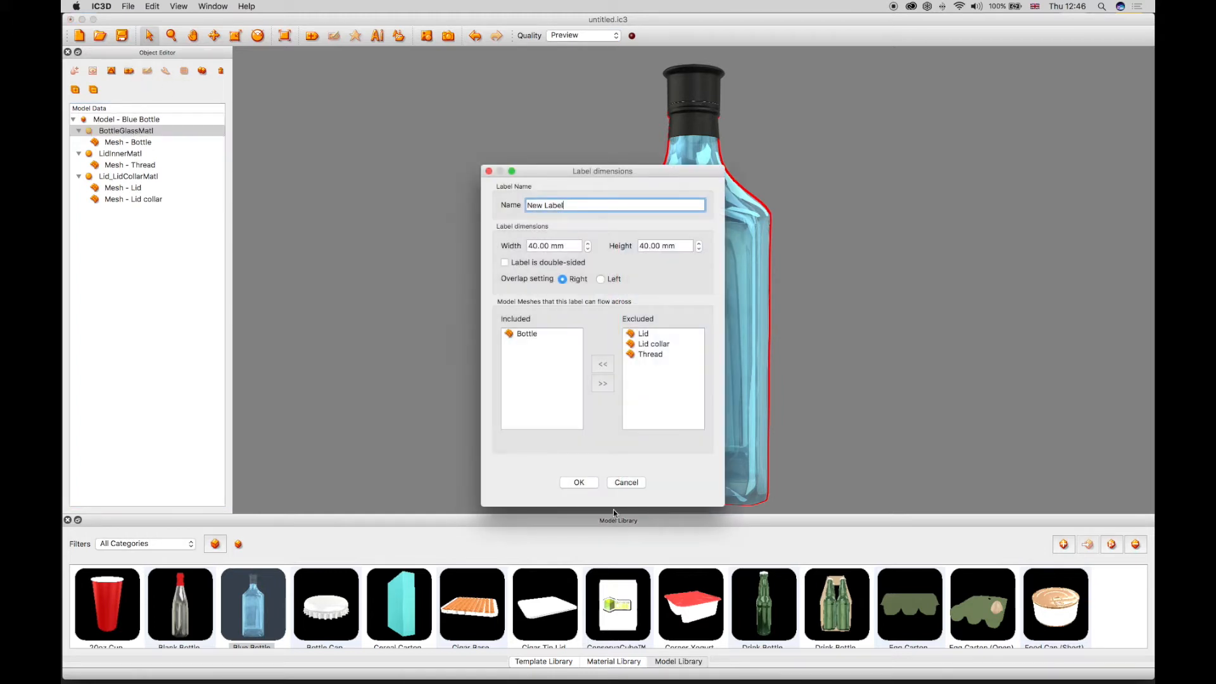
click(595, 484)
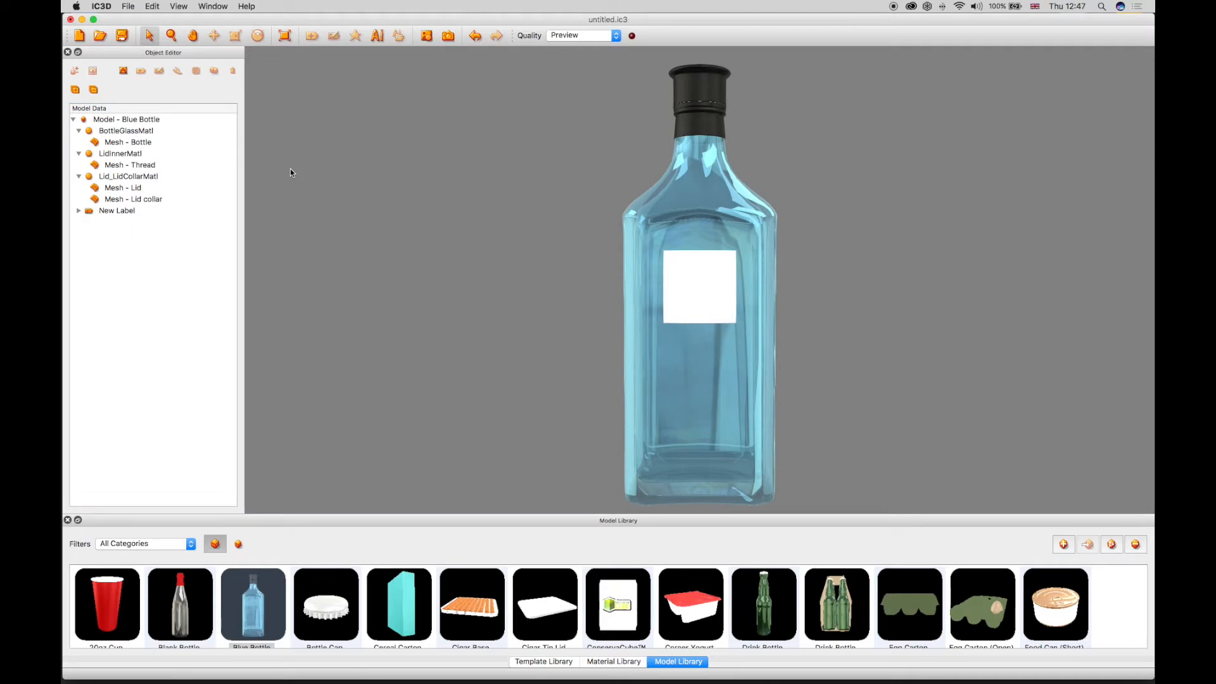
Open the Layers panel alongside the Object Editor and select the white label on the bottle to view its layers
click(211, 6)
click(214, 43)
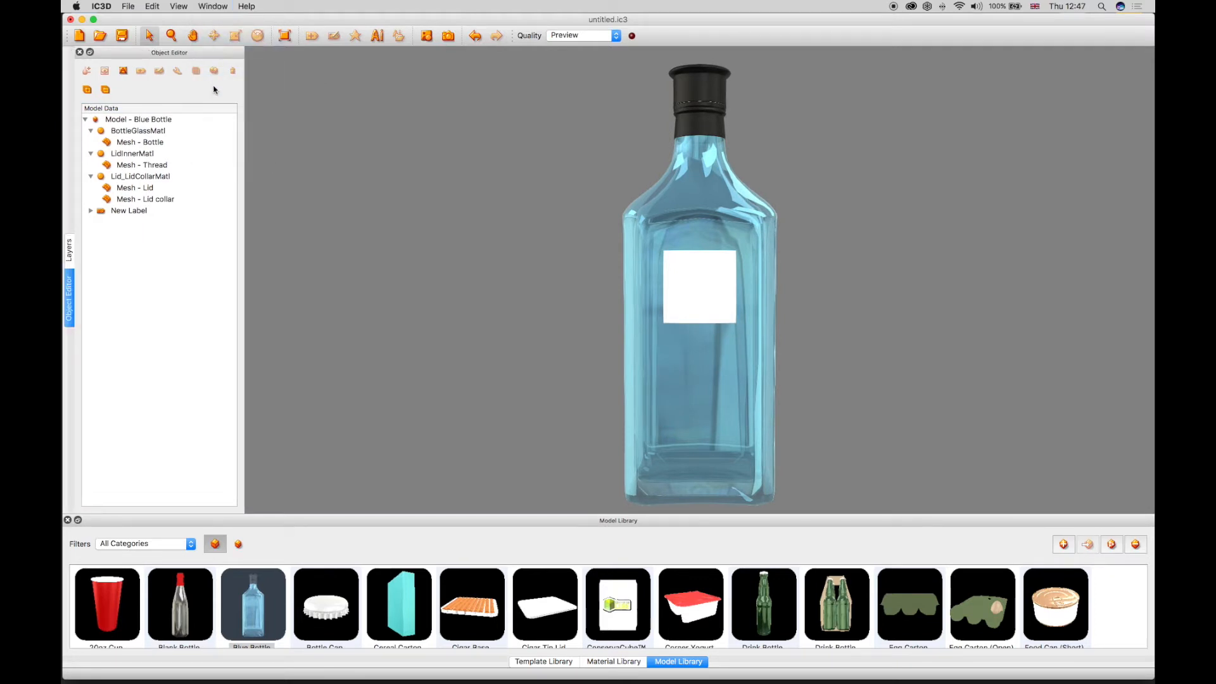
click(69, 253)
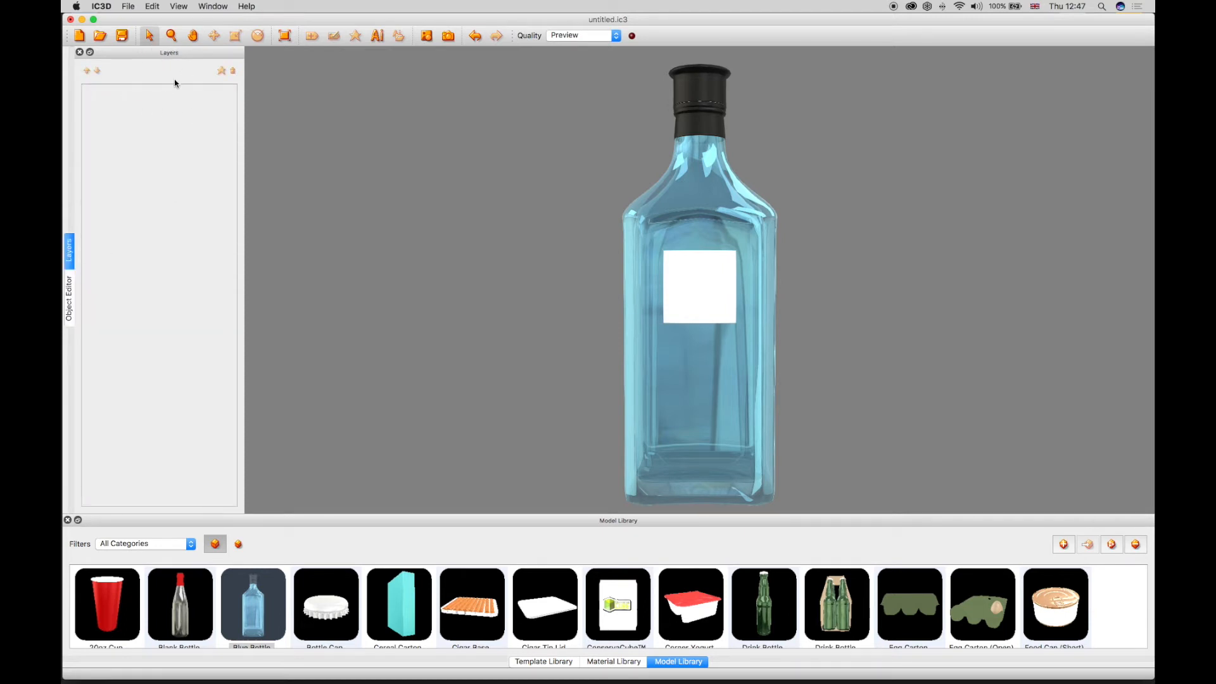
click(688, 298)
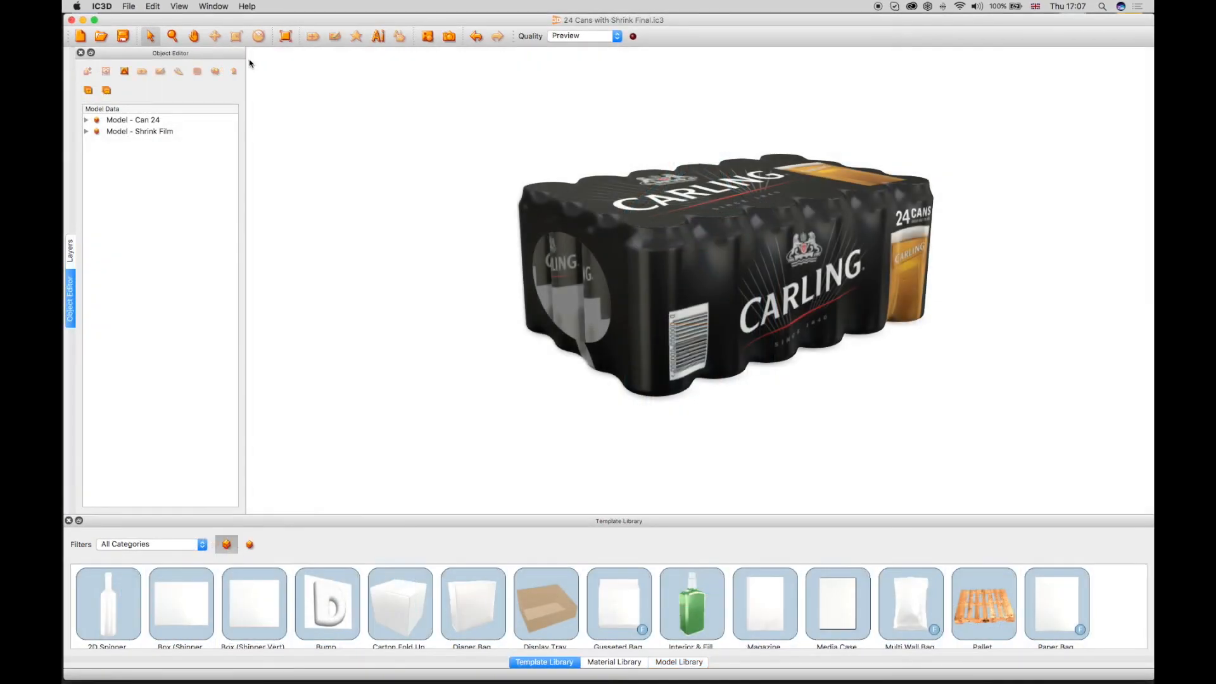
Open the Lighting panel and dock it on the opposite side of the viewport from the Object Editor
click(203, 7)
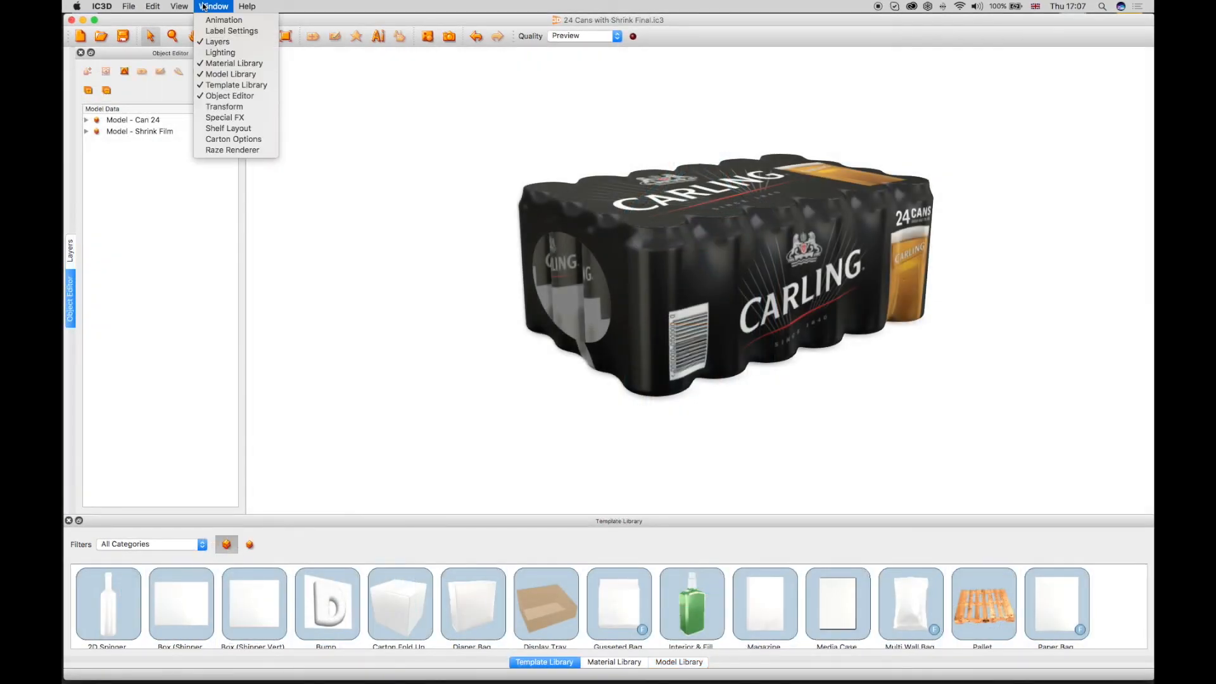
click(221, 53)
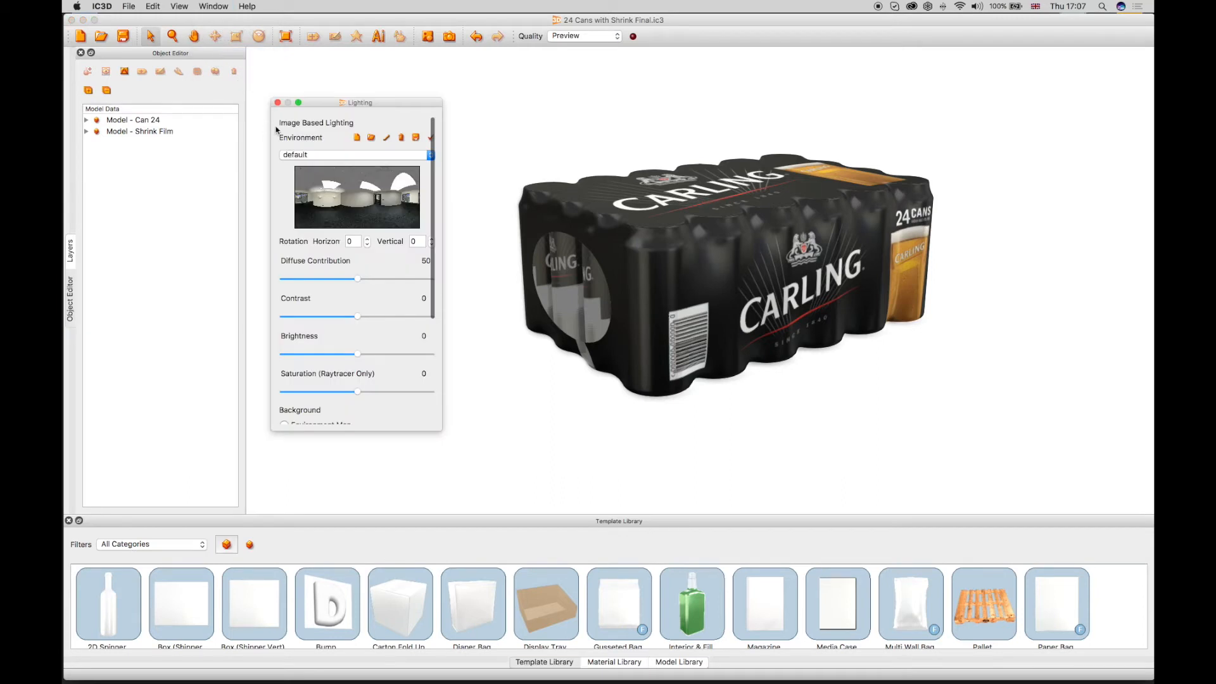
drag(326, 107, 1152, 136)
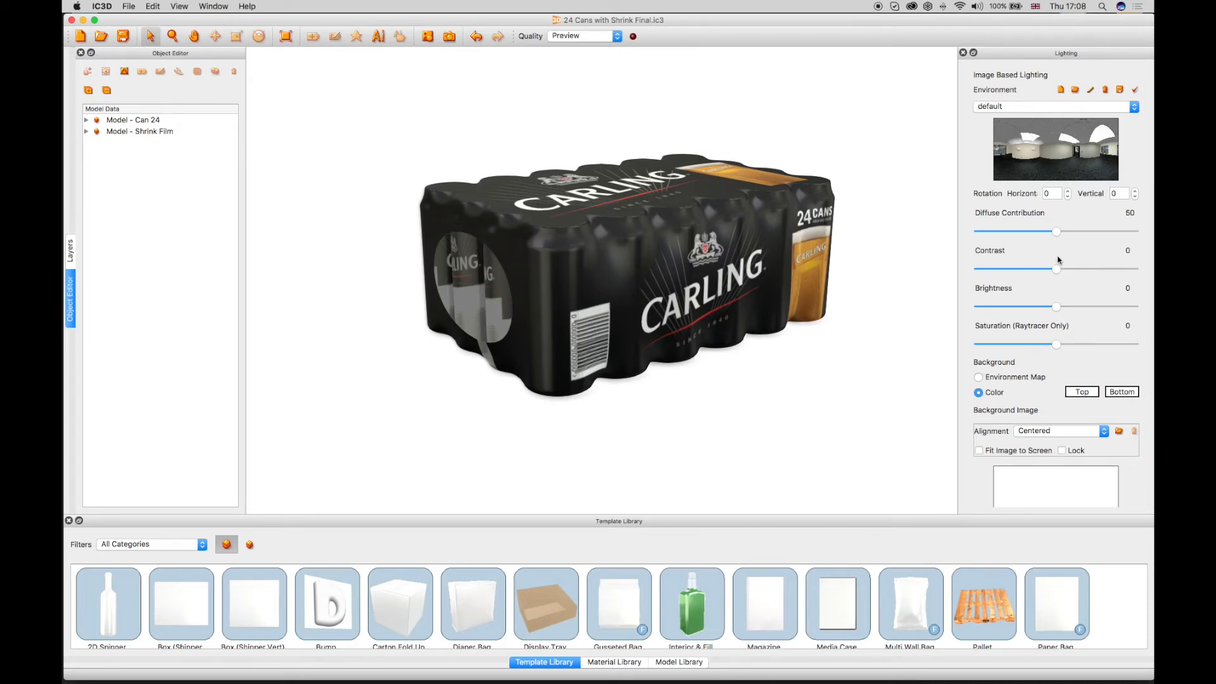
Show the environment map as the background and switch the lighting environment to Food Store Wines
click(979, 377)
drag(887, 206, 849, 219)
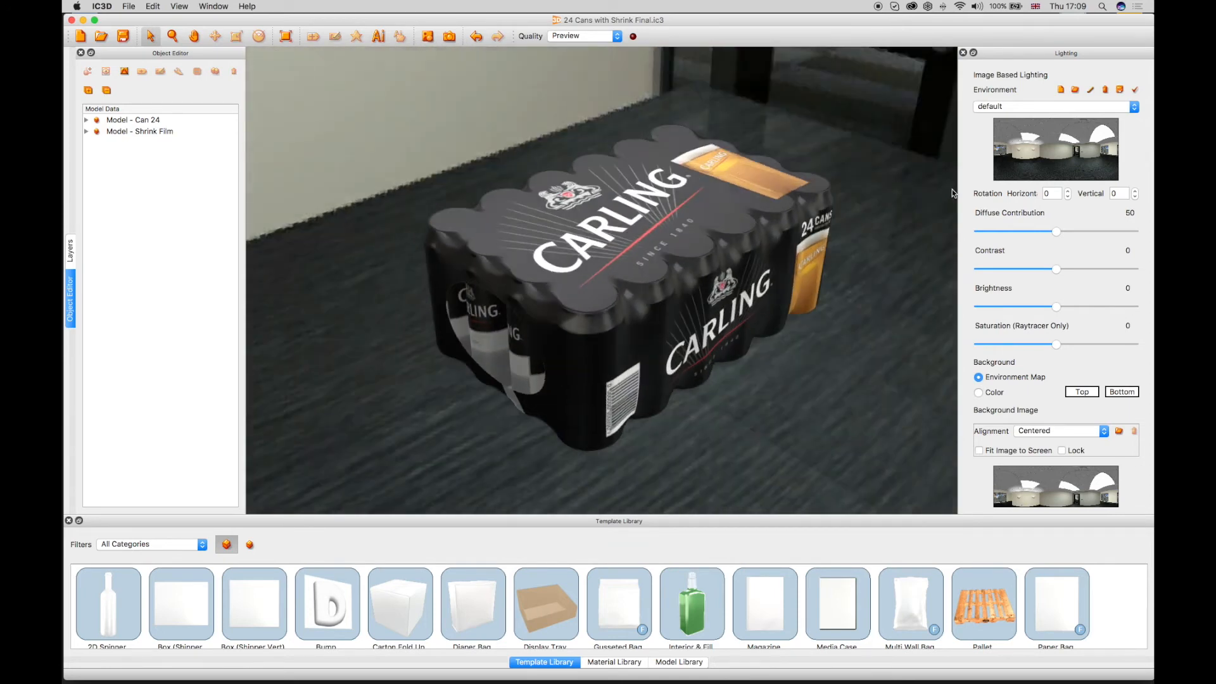
click(1002, 107)
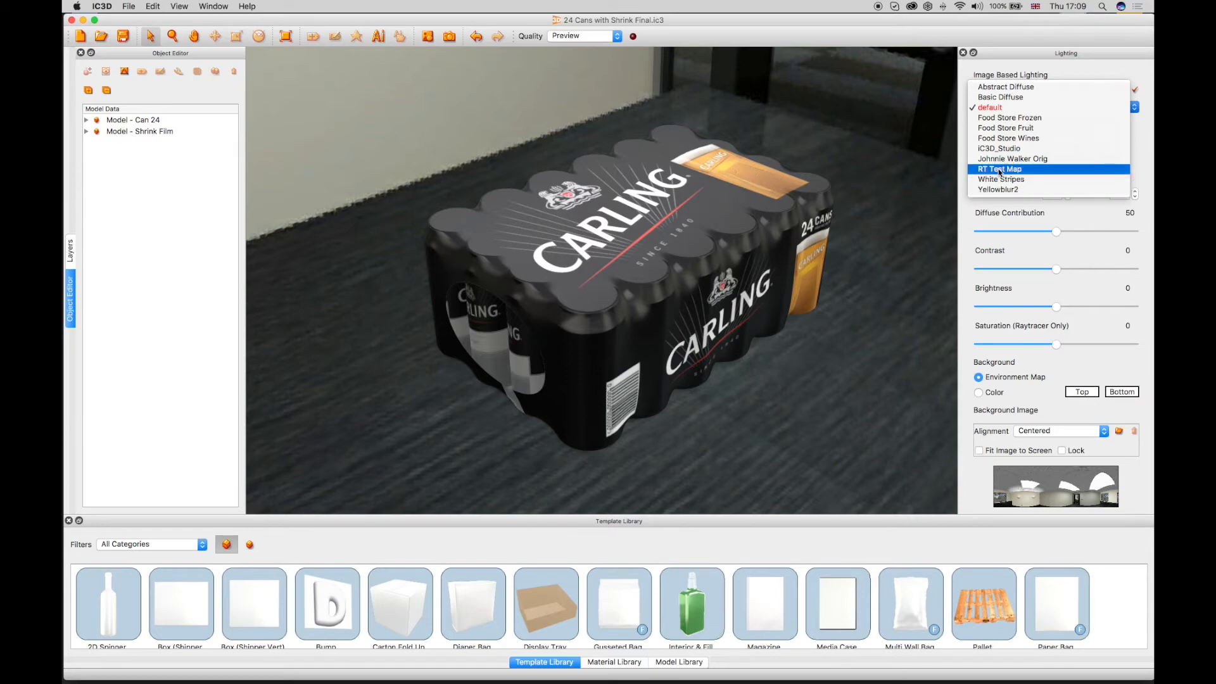
click(1000, 138)
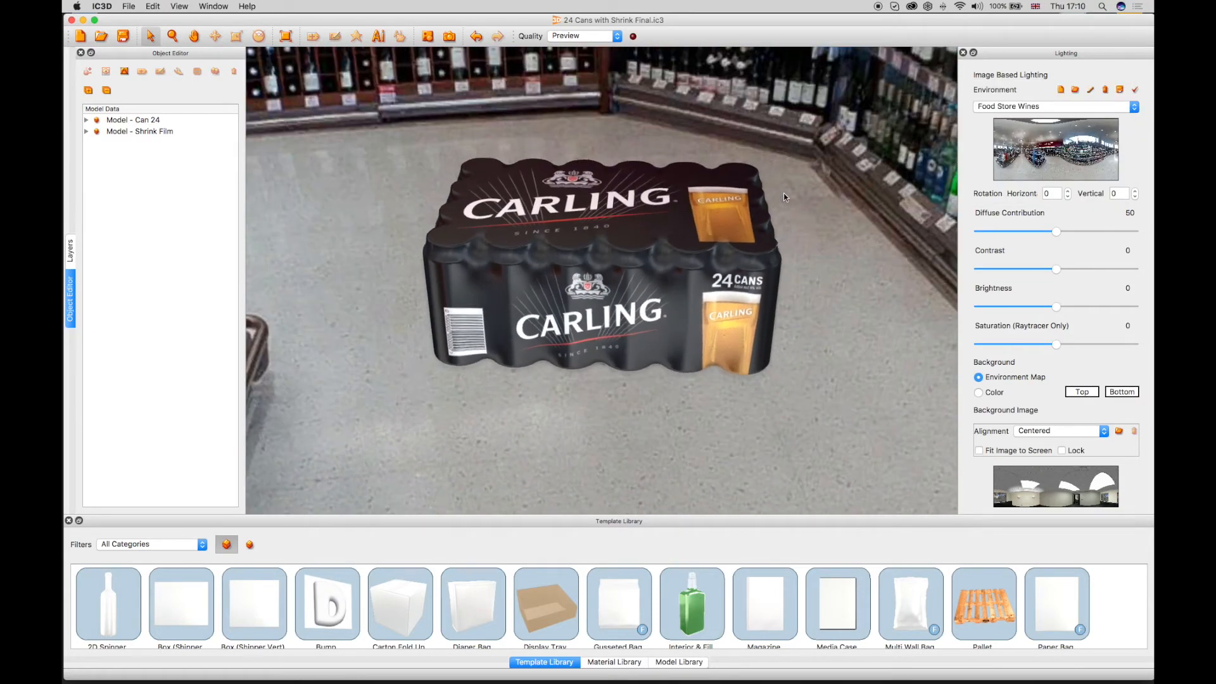
Try the image-based lighting adjustments, leaving Diffuse Contribution at 52 and Brightness at -3
mouse_move(1055, 231)
mouse_down()
mouse_move(1120, 232)
mouse_move(988, 231)
mouse_up()
click(1059, 231)
drag(1055, 269, 1053, 306)
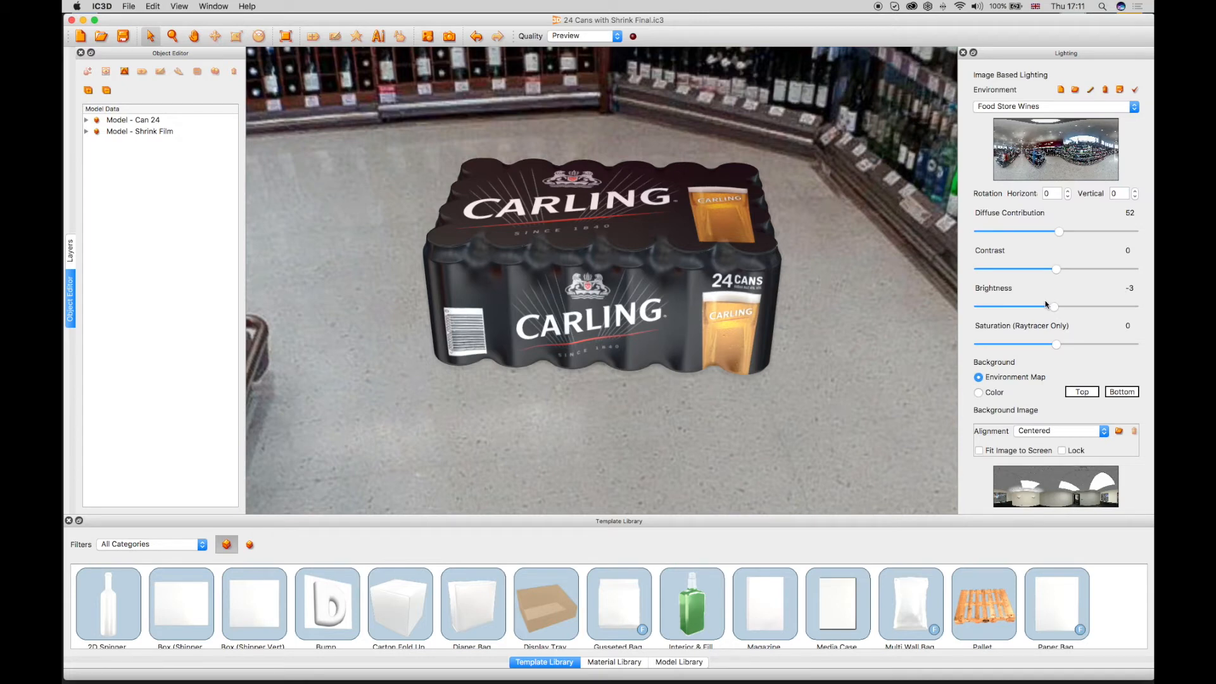
Open the Transform panel and dock it together with the Lighting panel
click(213, 7)
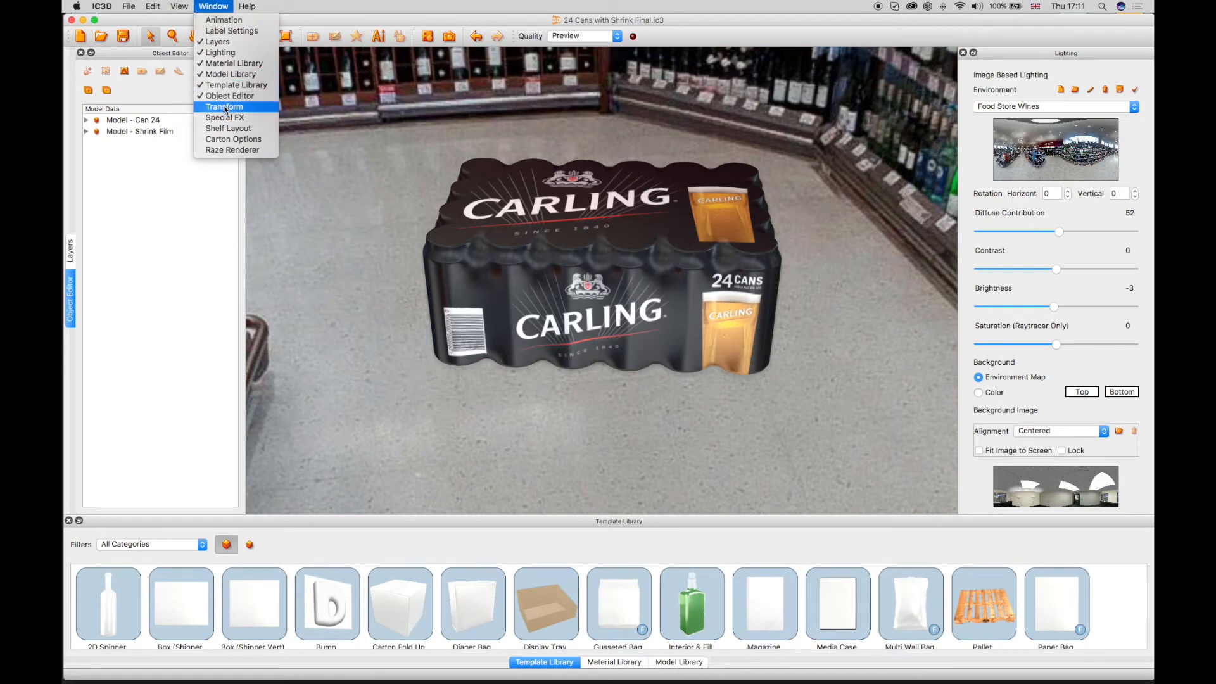
click(224, 109)
drag(806, 166, 1148, 261)
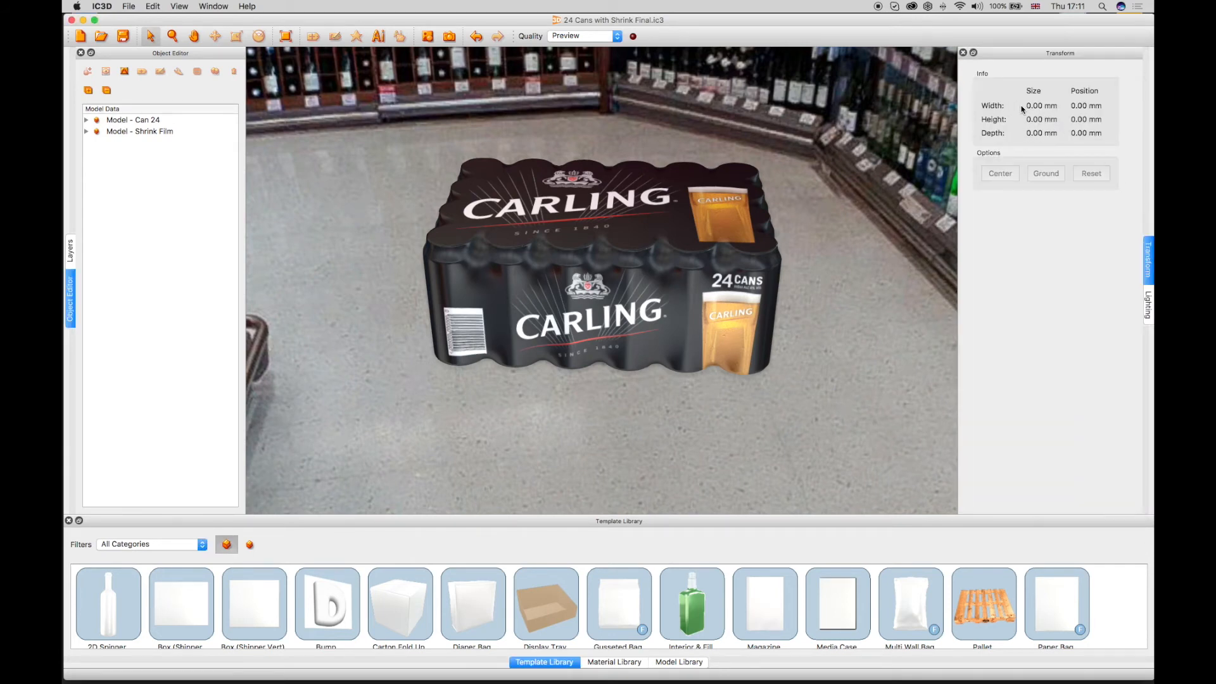
Select the shrink-film can pack, examine its size and its move, scale and rotate options, and return to the selection tool
click(514, 237)
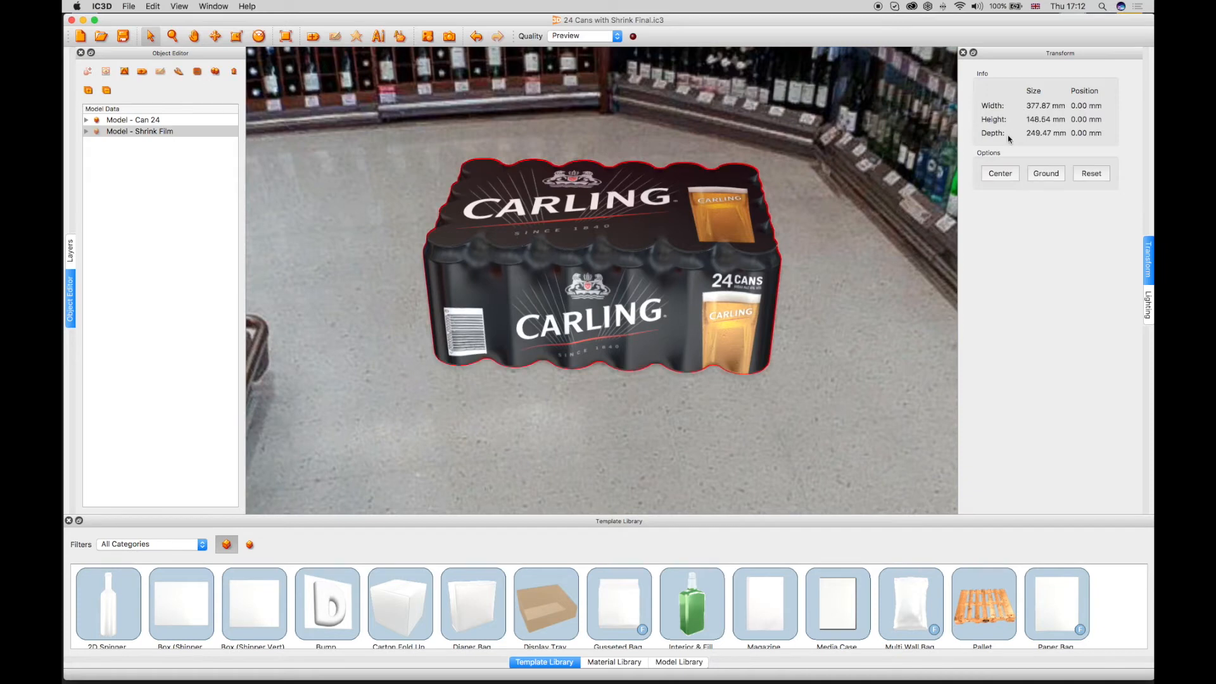
click(215, 36)
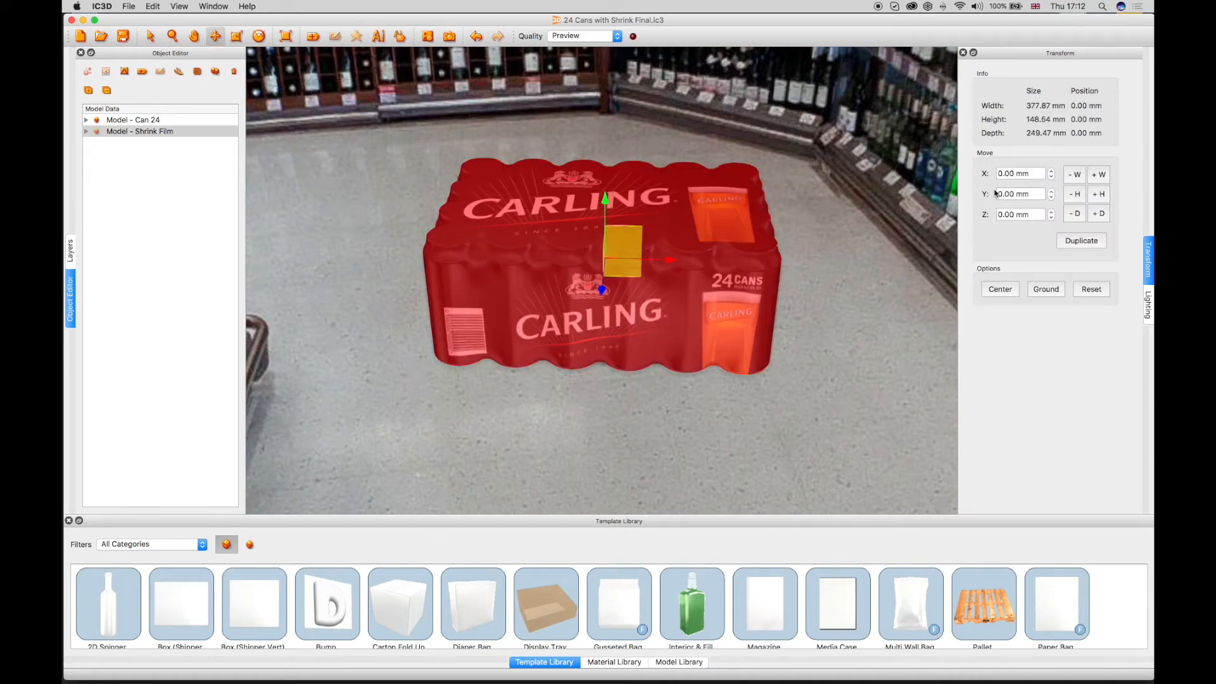
click(237, 36)
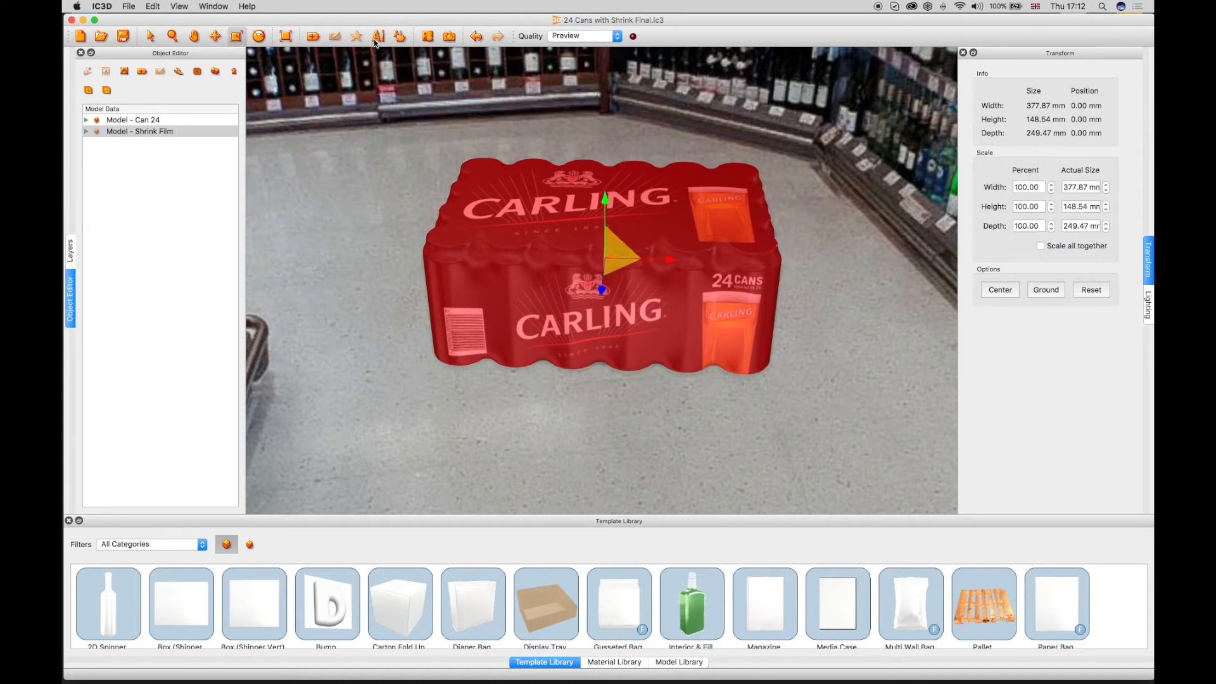
click(259, 37)
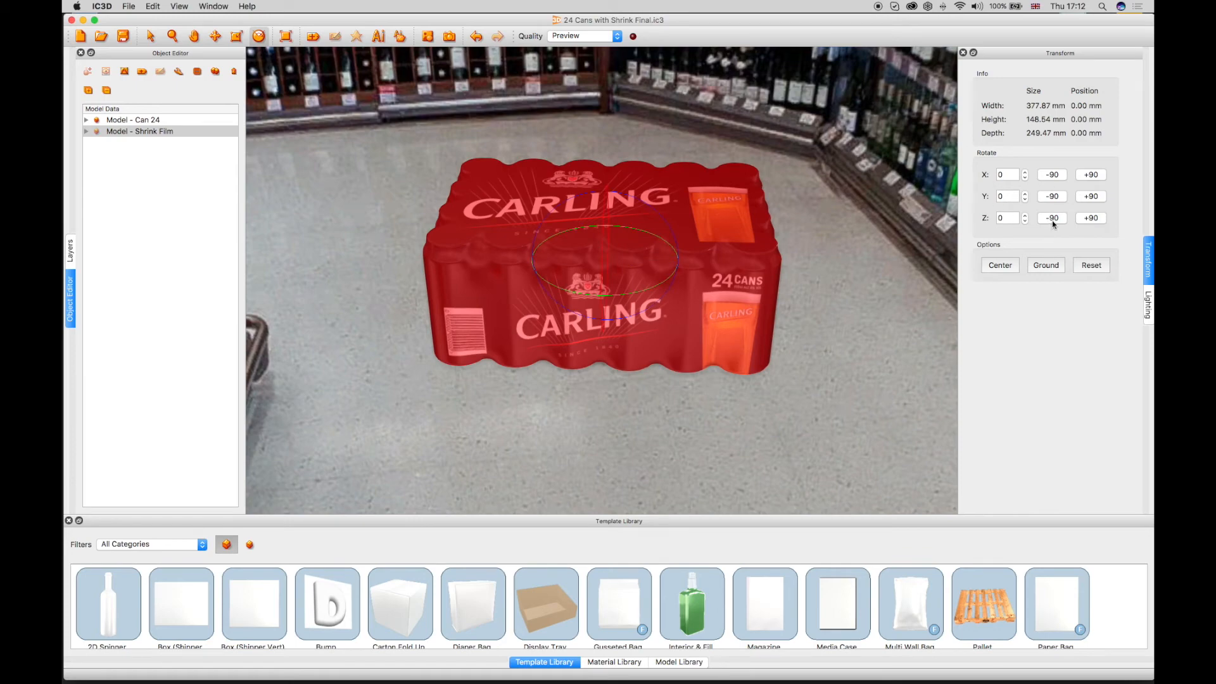
click(152, 36)
click(298, 136)
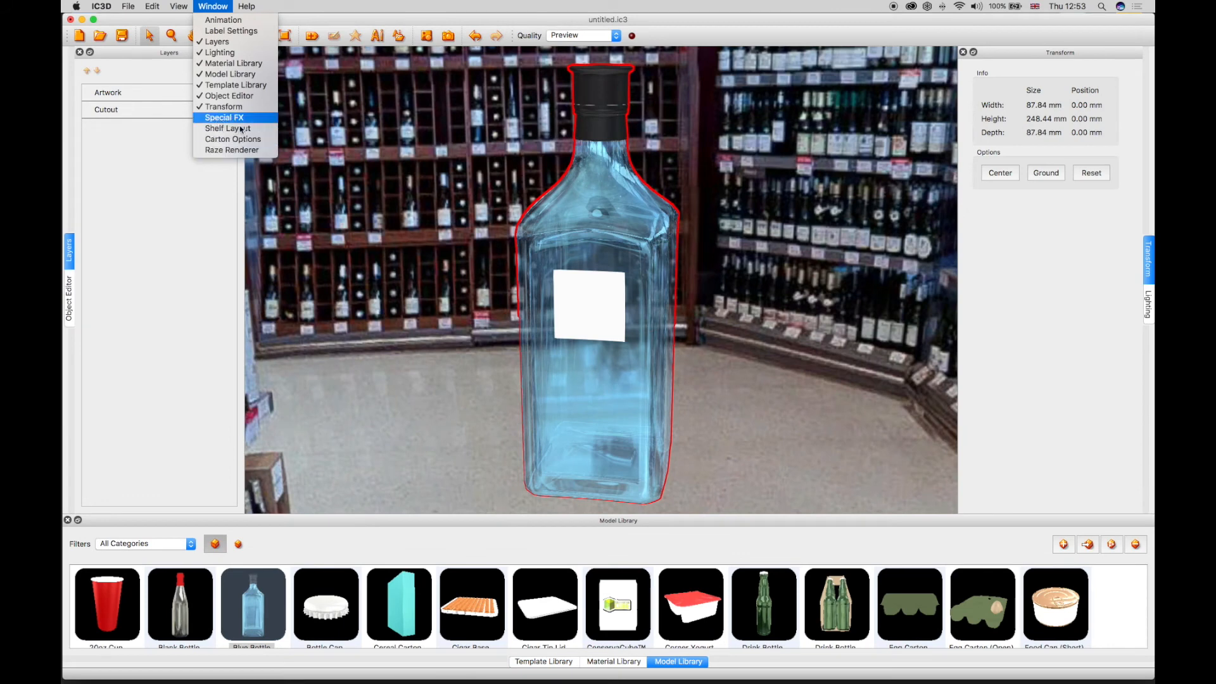
Open the Special FX panel and dock it with the Transform and Lighting panels
click(214, 128)
drag(901, 269, 1140, 166)
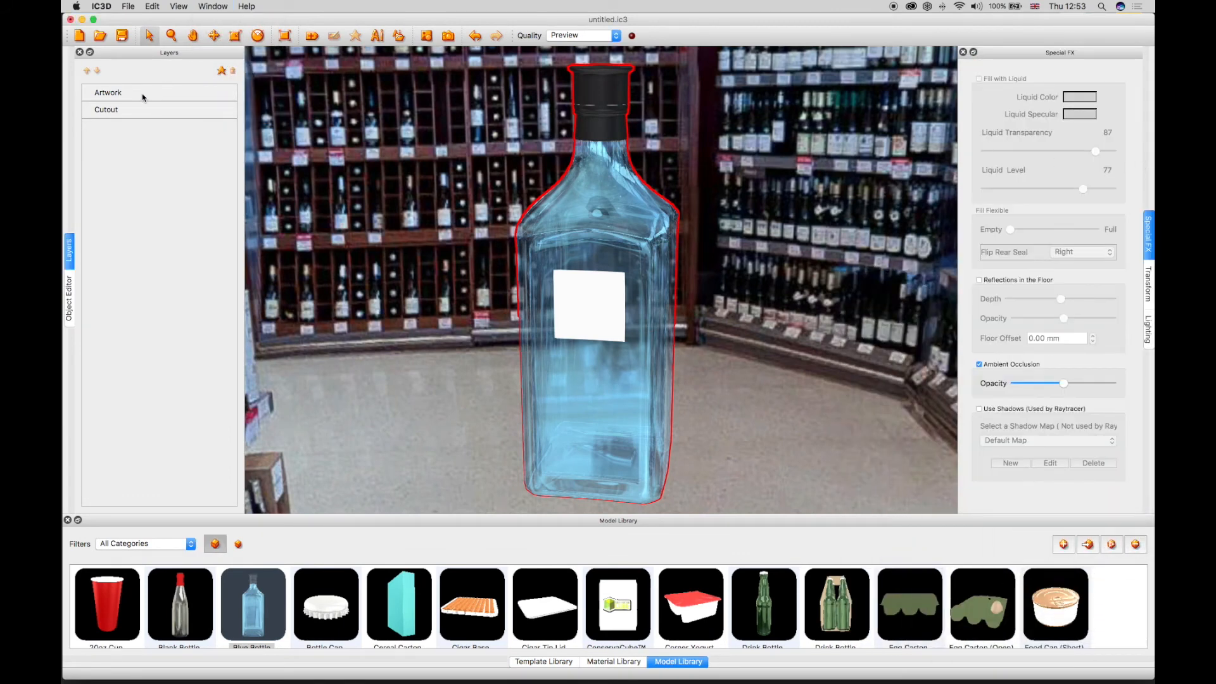
Increase the transparency of the bottle's BottleGlassMatl material in the Material Editor
click(71, 285)
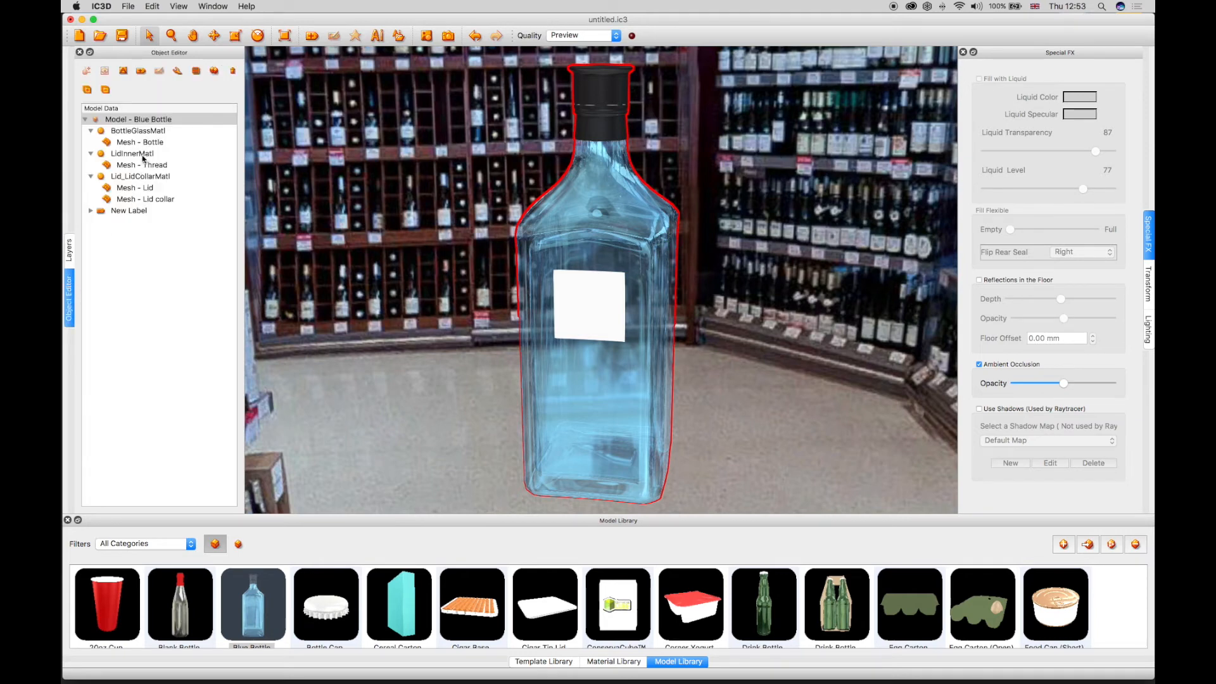
click(136, 131)
double_click(137, 131)
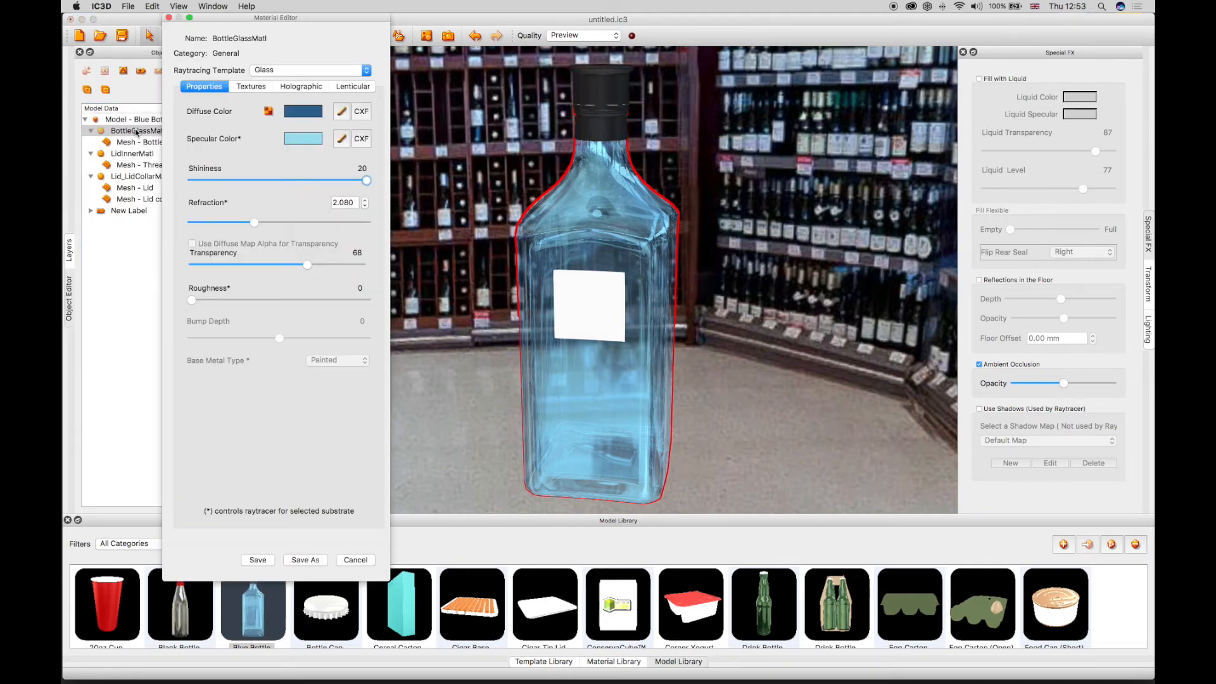
drag(307, 265, 361, 267)
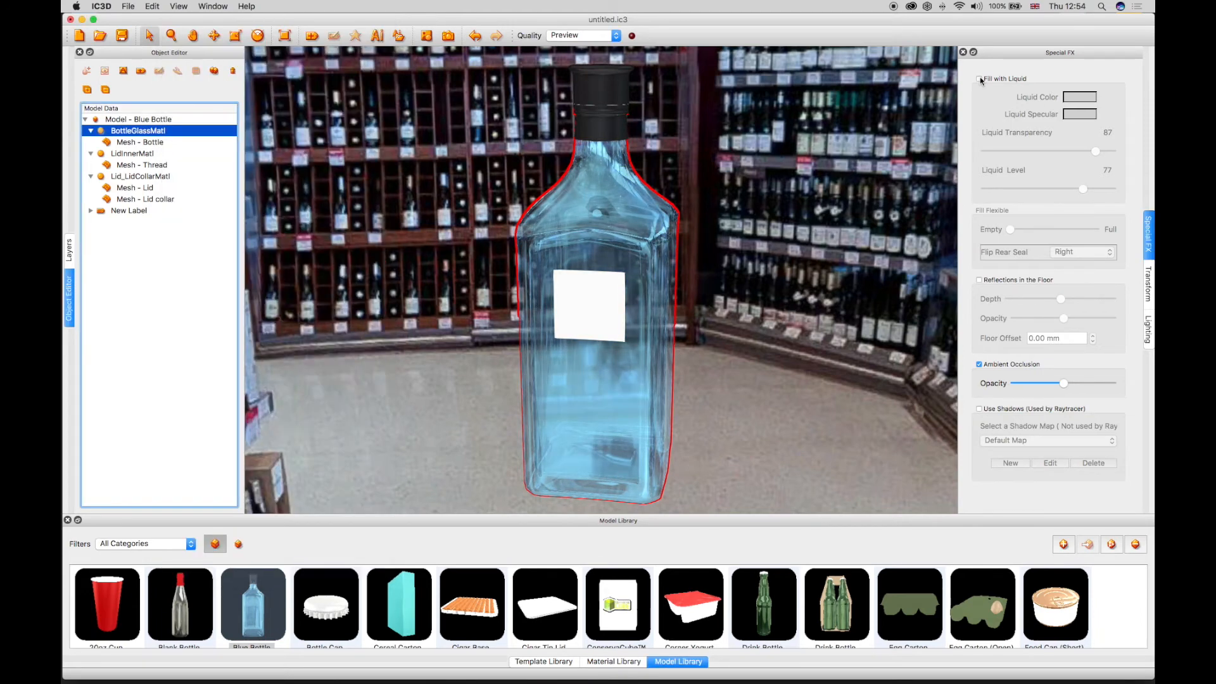
Fill the bottle with liquid and set the liquid color to light yellow #ffff7f
click(979, 78)
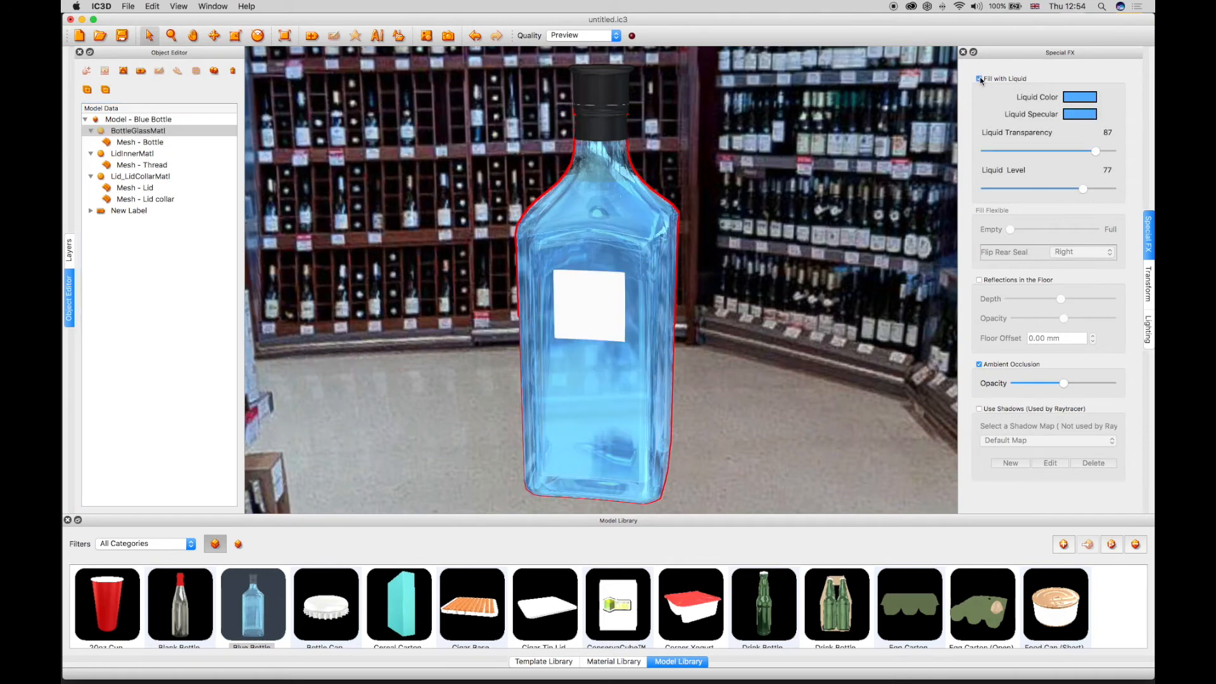
click(1077, 98)
click(563, 291)
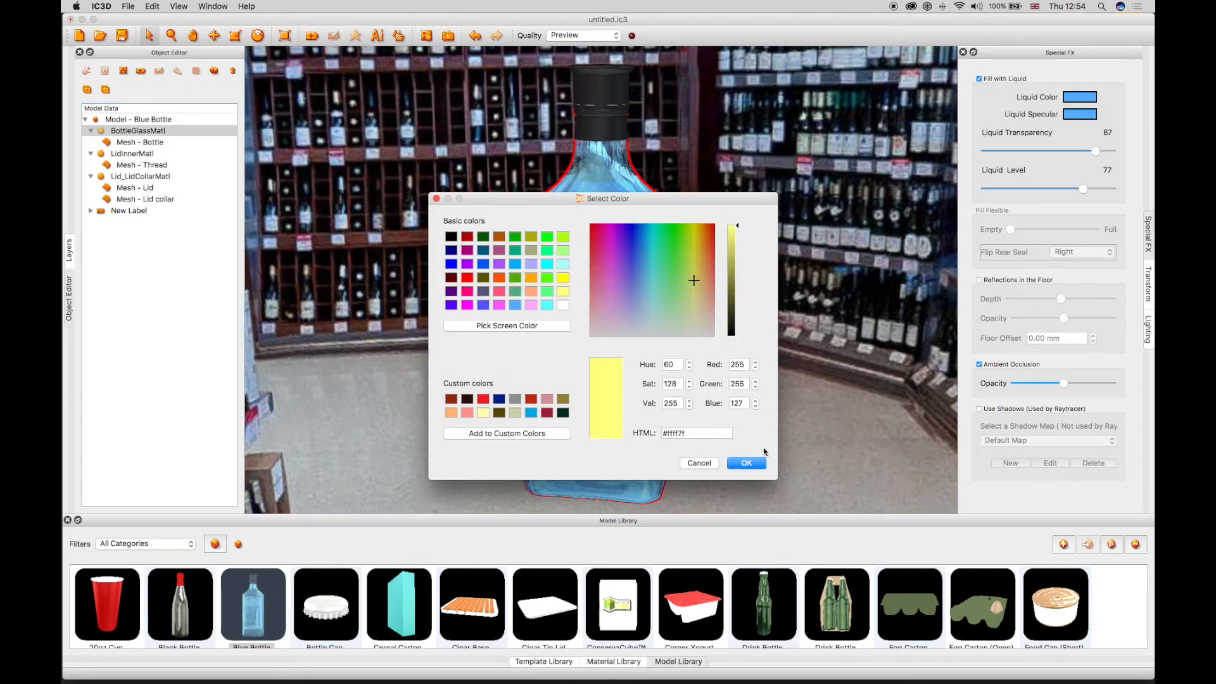
click(746, 462)
Set the liquid specular to the pale yellow custom color, the liquid transparency to 54 and the liquid level to 77
click(1084, 115)
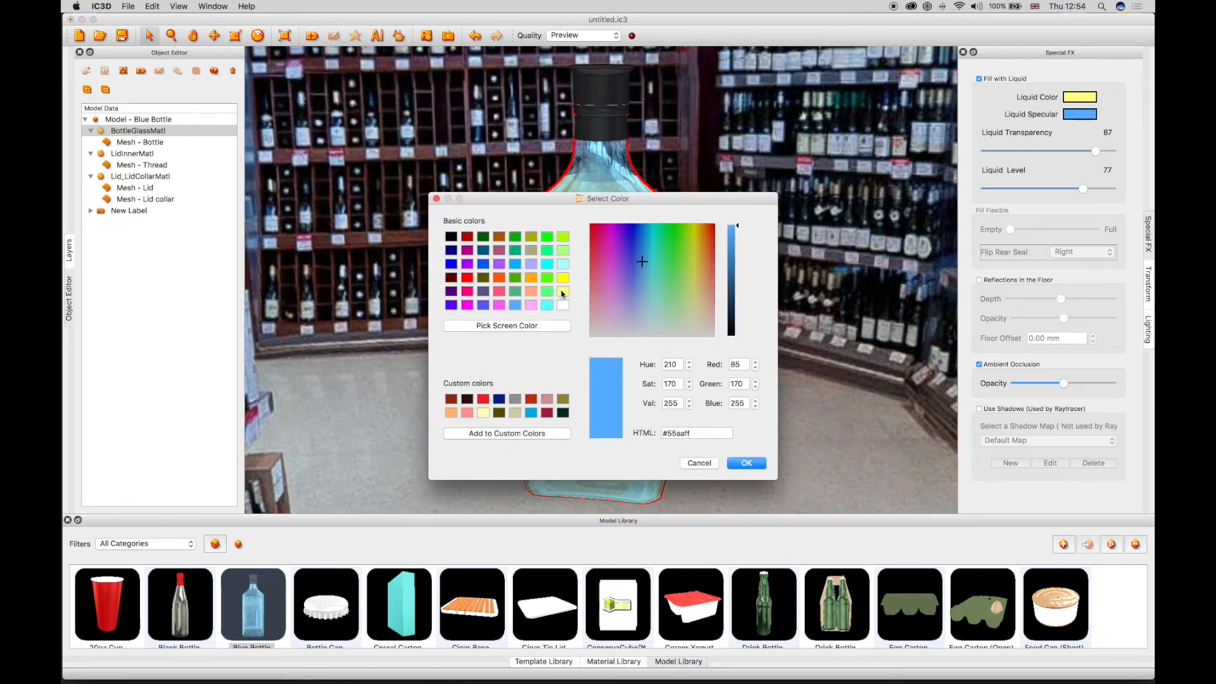
click(484, 412)
click(747, 463)
drag(1094, 152, 1053, 151)
mouse_move(1082, 189)
mouse_down()
mouse_move(1023, 188)
mouse_move(1082, 188)
mouse_up()
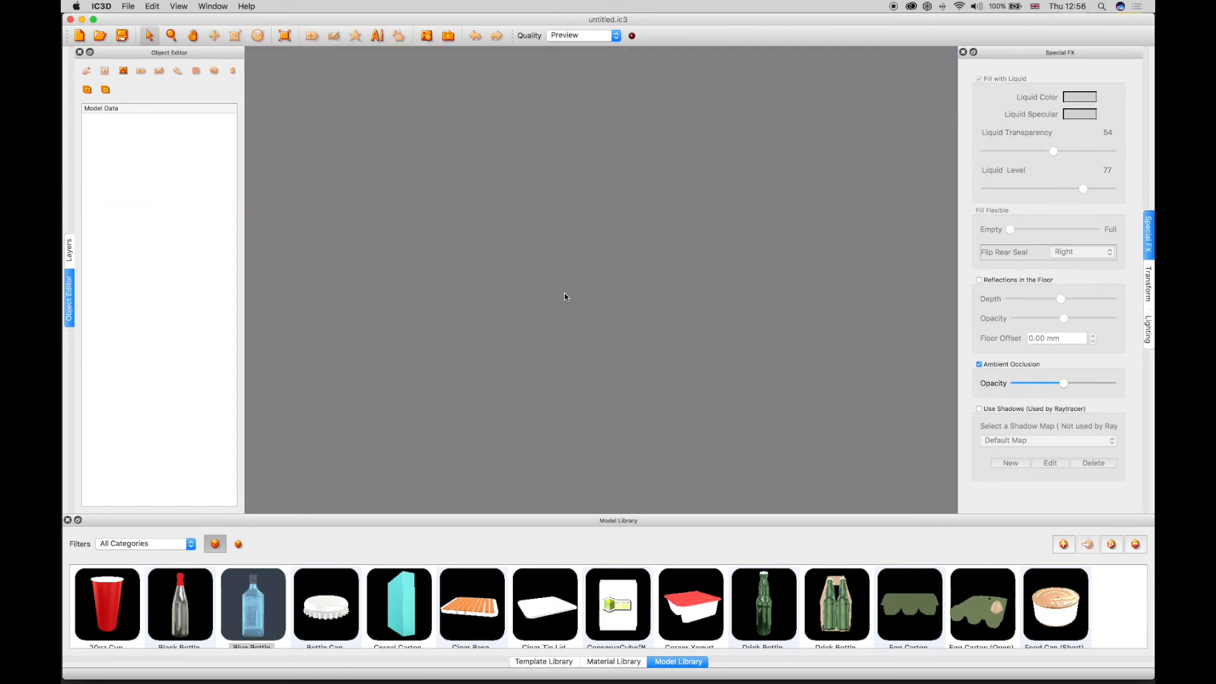
Open the Shelf Layout panel and add a Shelf Visualiser template with the Single Shelf unit style to the scene
click(213, 7)
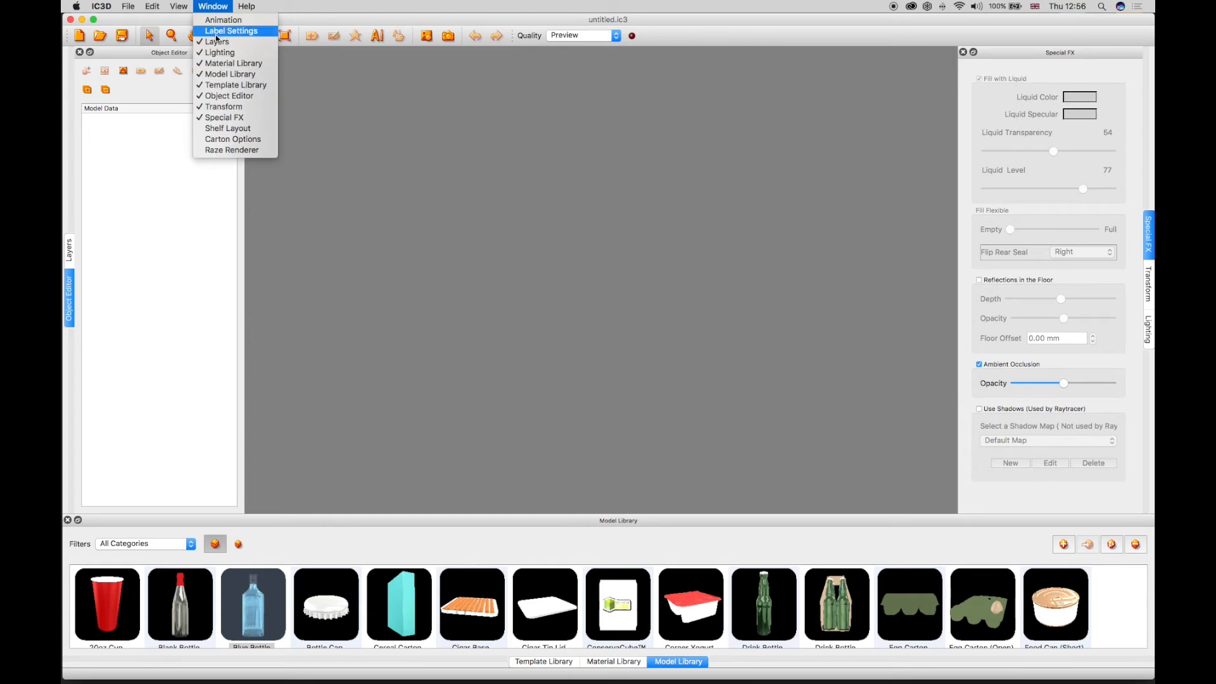
click(244, 132)
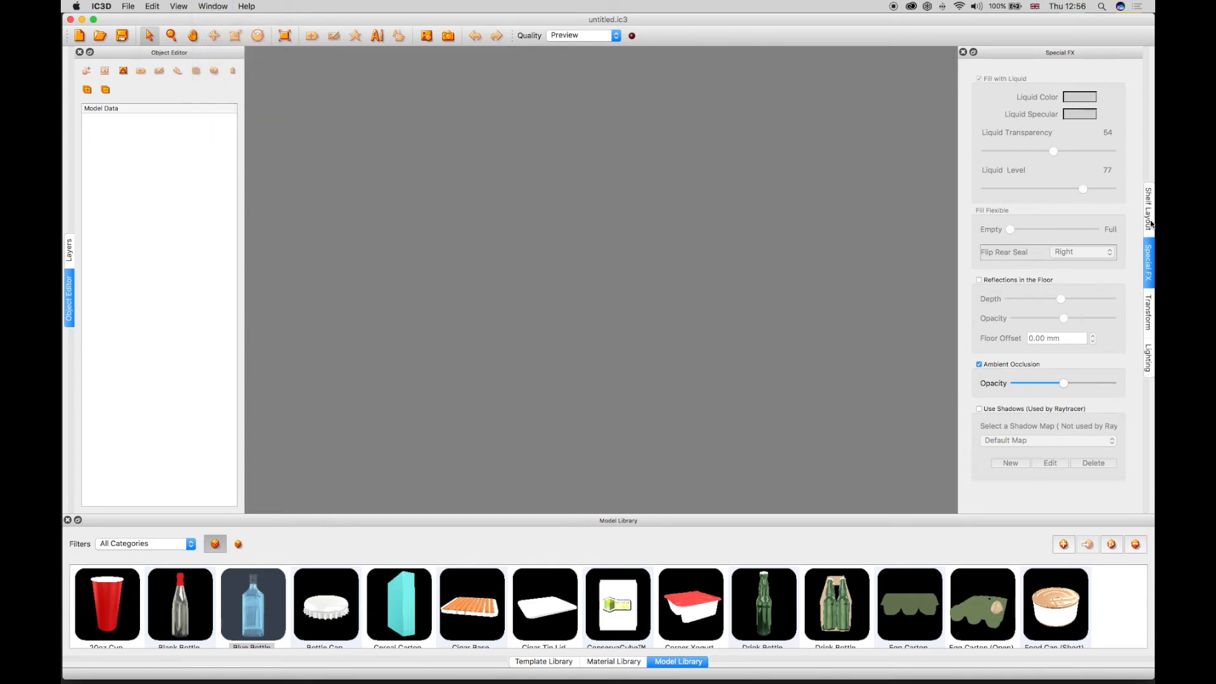
click(523, 661)
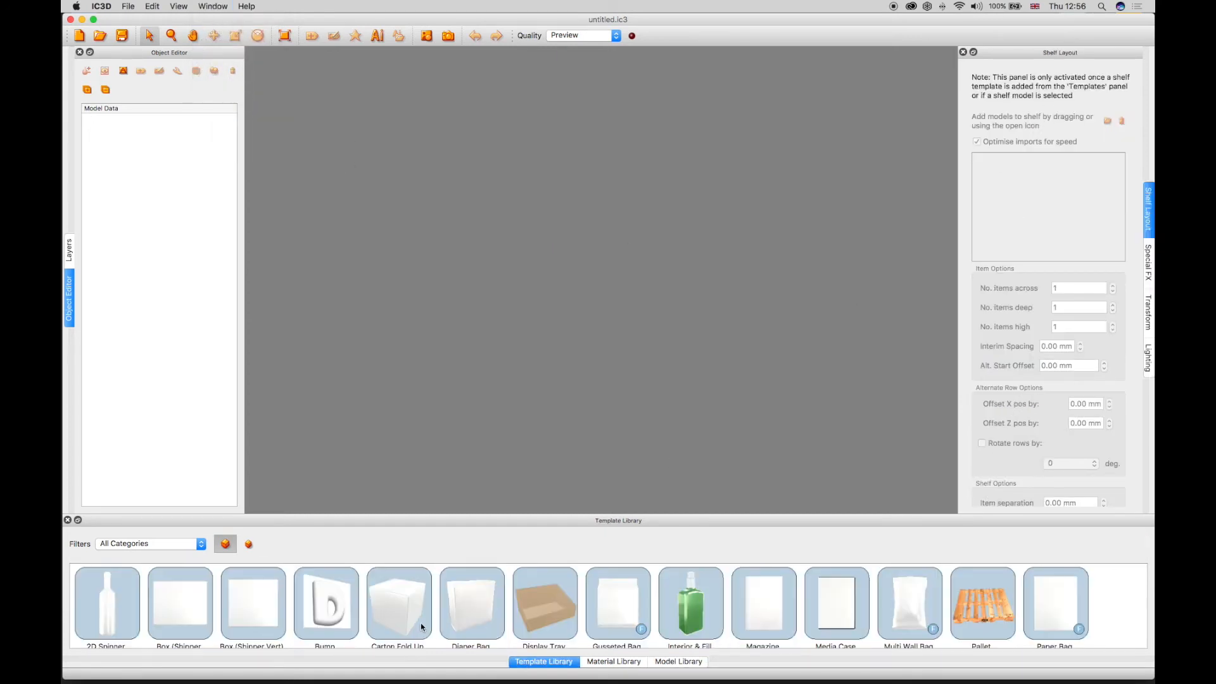
scroll(422, 618, down, 5)
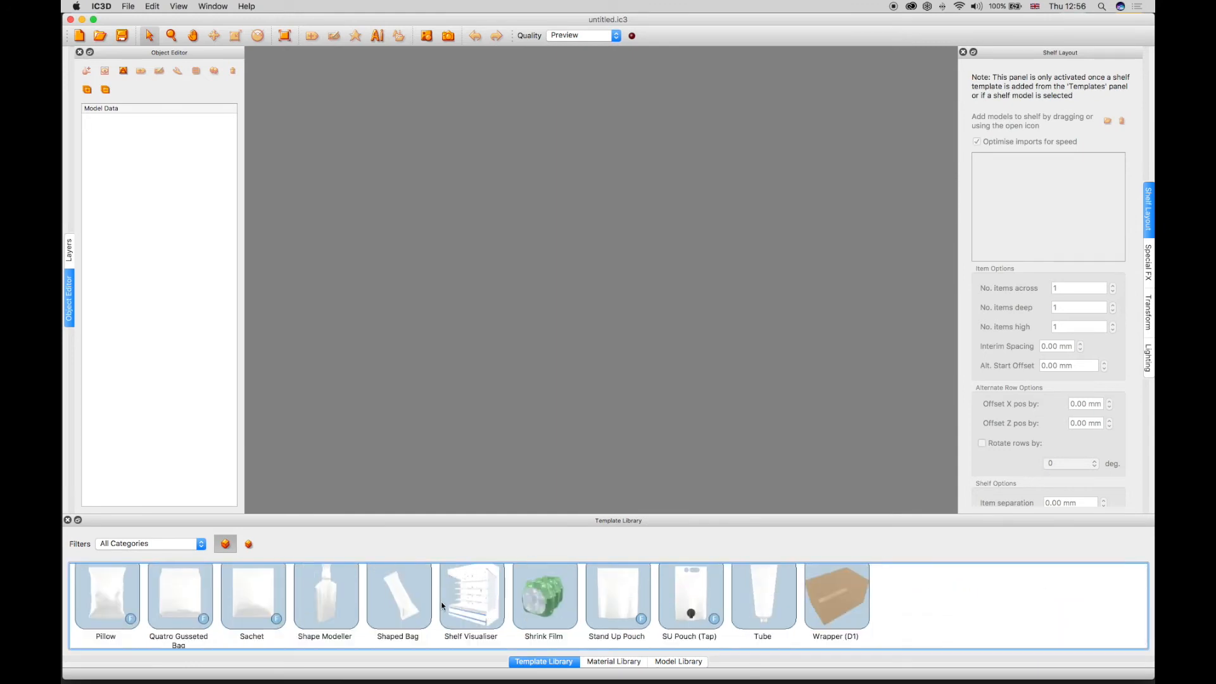
drag(447, 605, 488, 398)
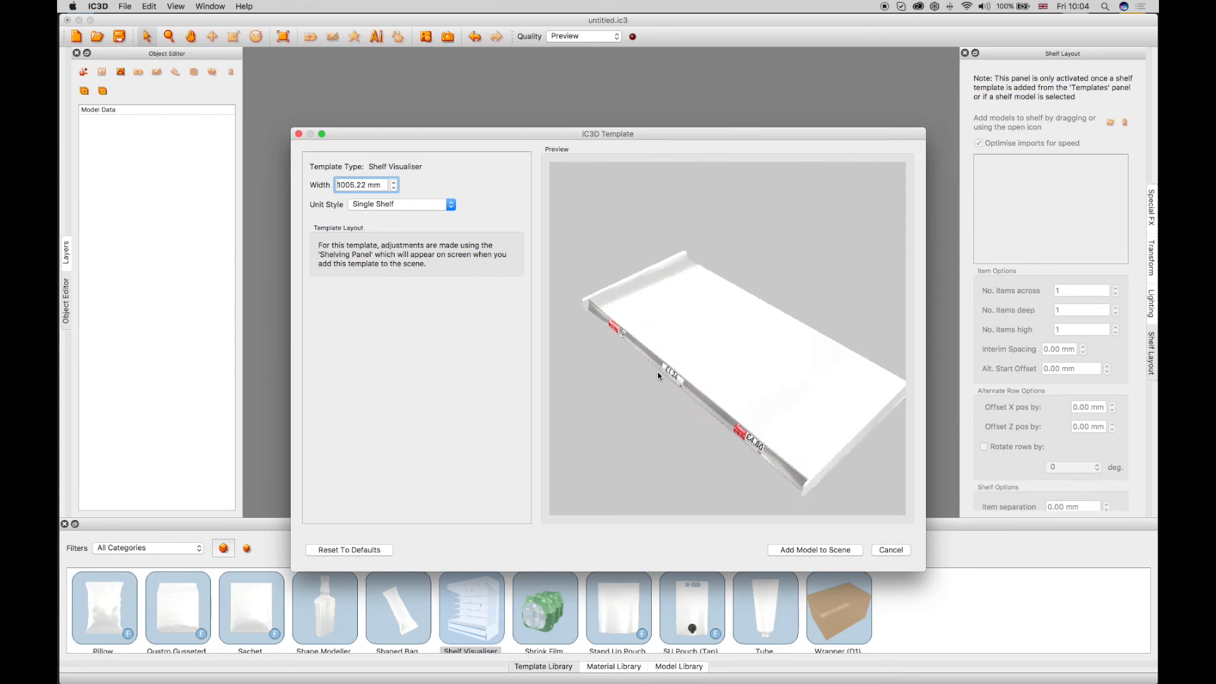
click(769, 530)
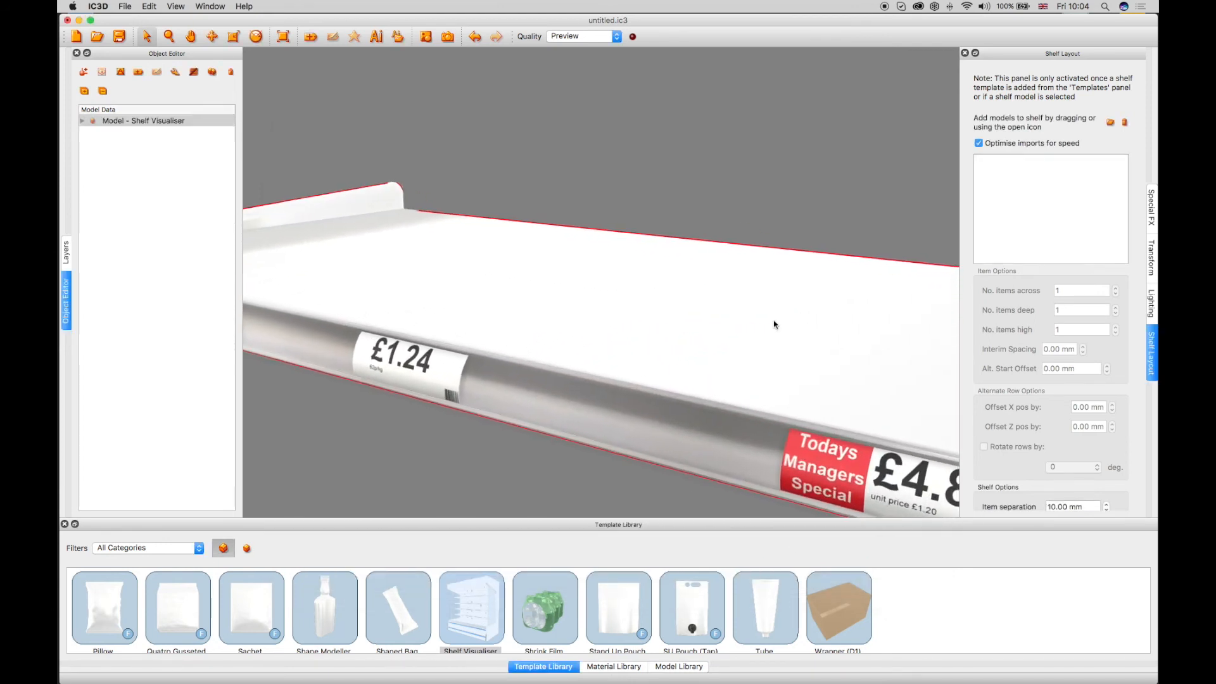
Add the sumol pinapple.ic3 can model to the shelf and arrange it 12 items across and 3 items deep
click(1109, 122)
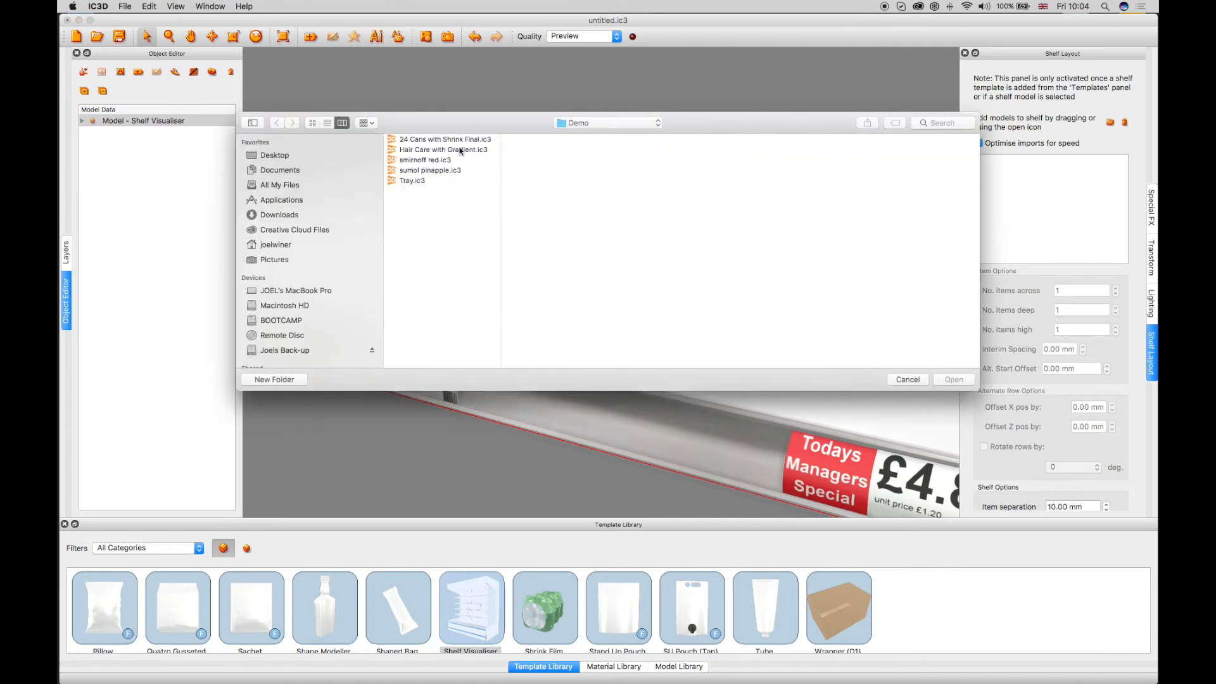
double_click(412, 170)
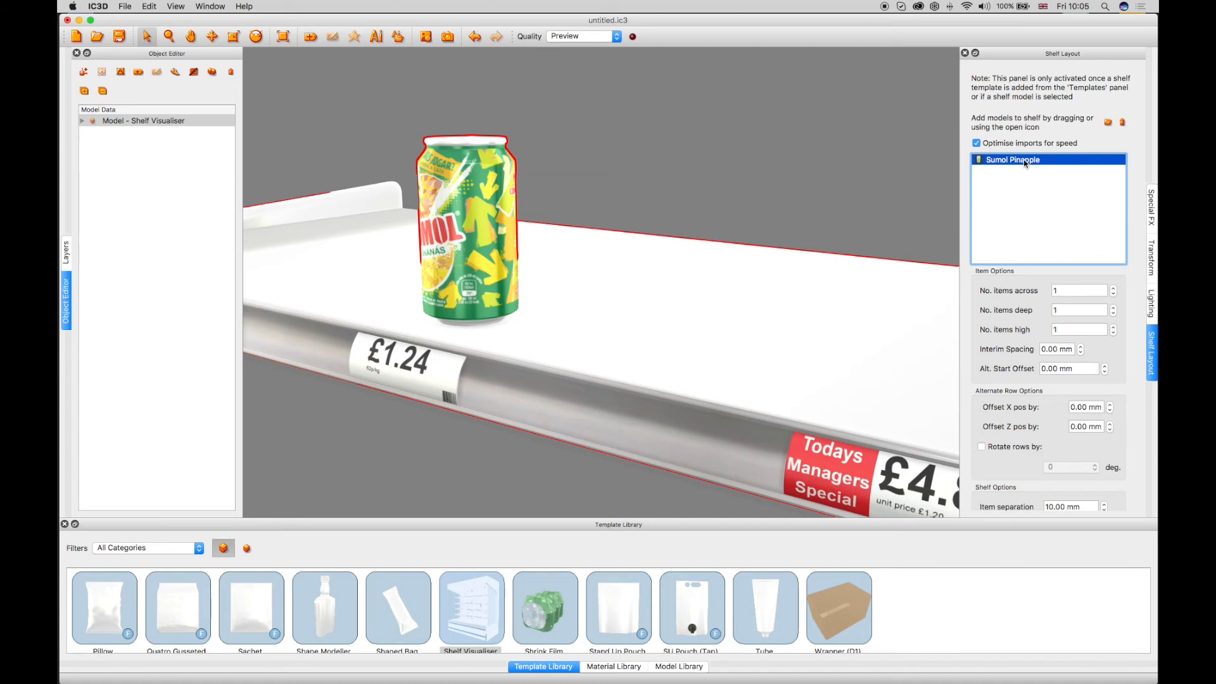
key(Tab)
text(12)
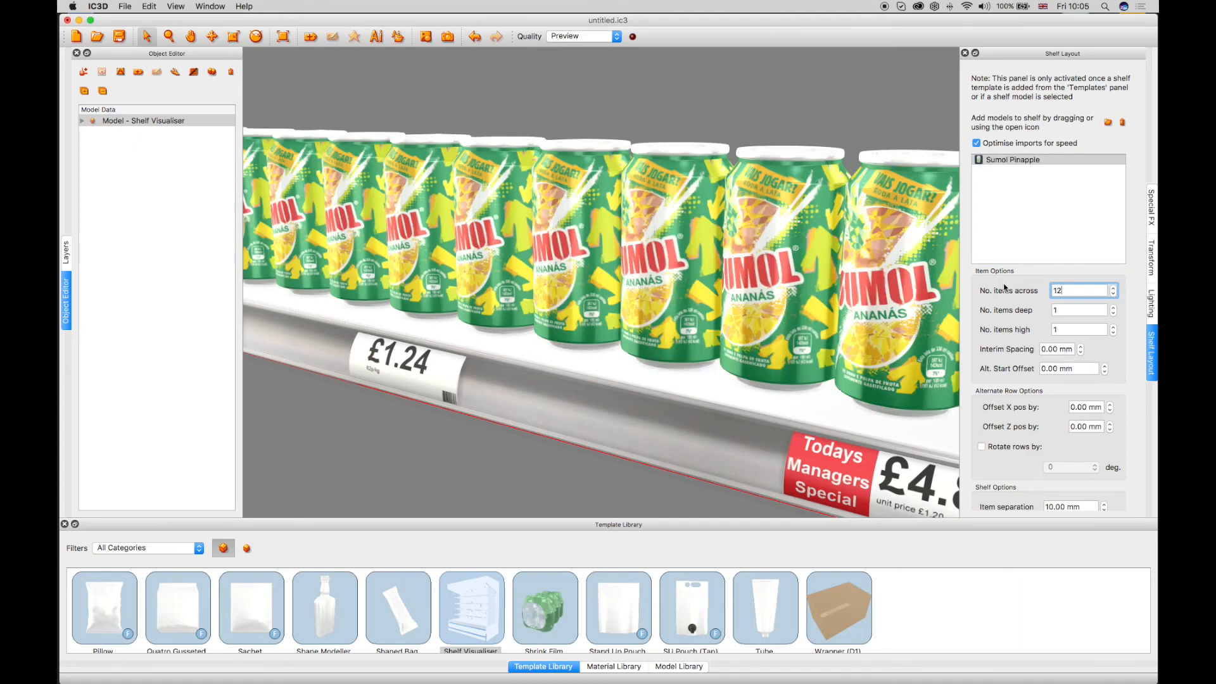
key(Tab)
text(3)
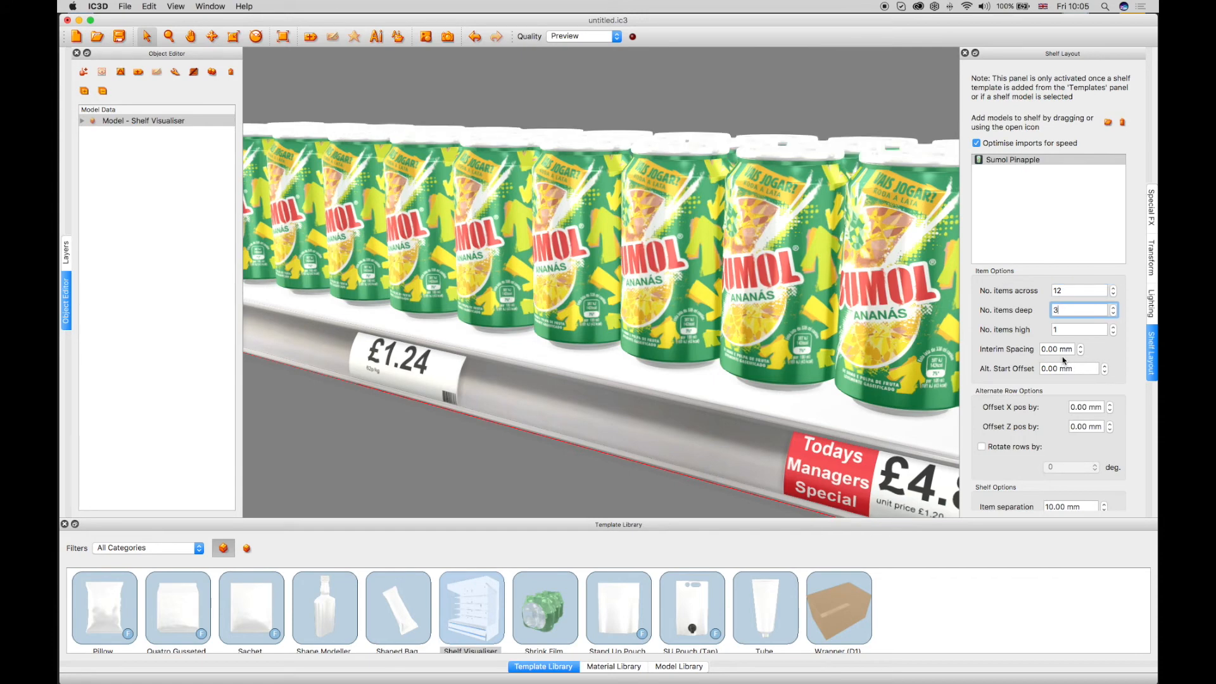
Set the interim spacing between the cans to 8 mm and deselect the shelf
drag(1060, 351, 1038, 350)
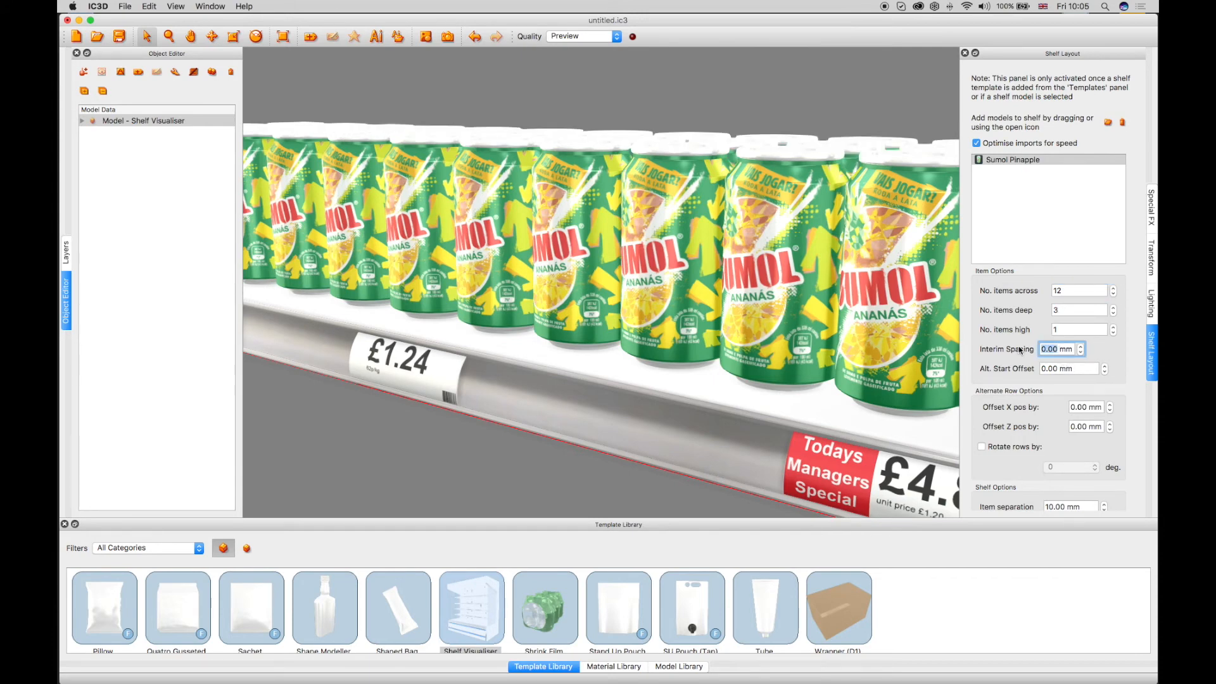
text(8)
key(Return)
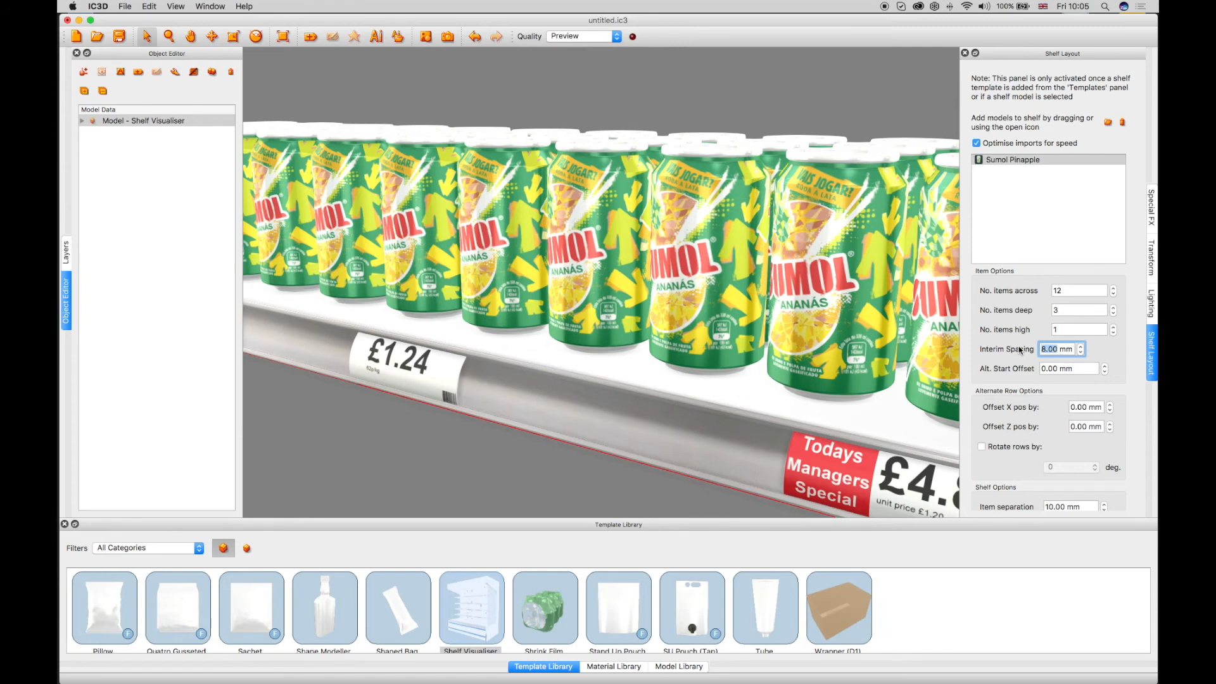
click(346, 422)
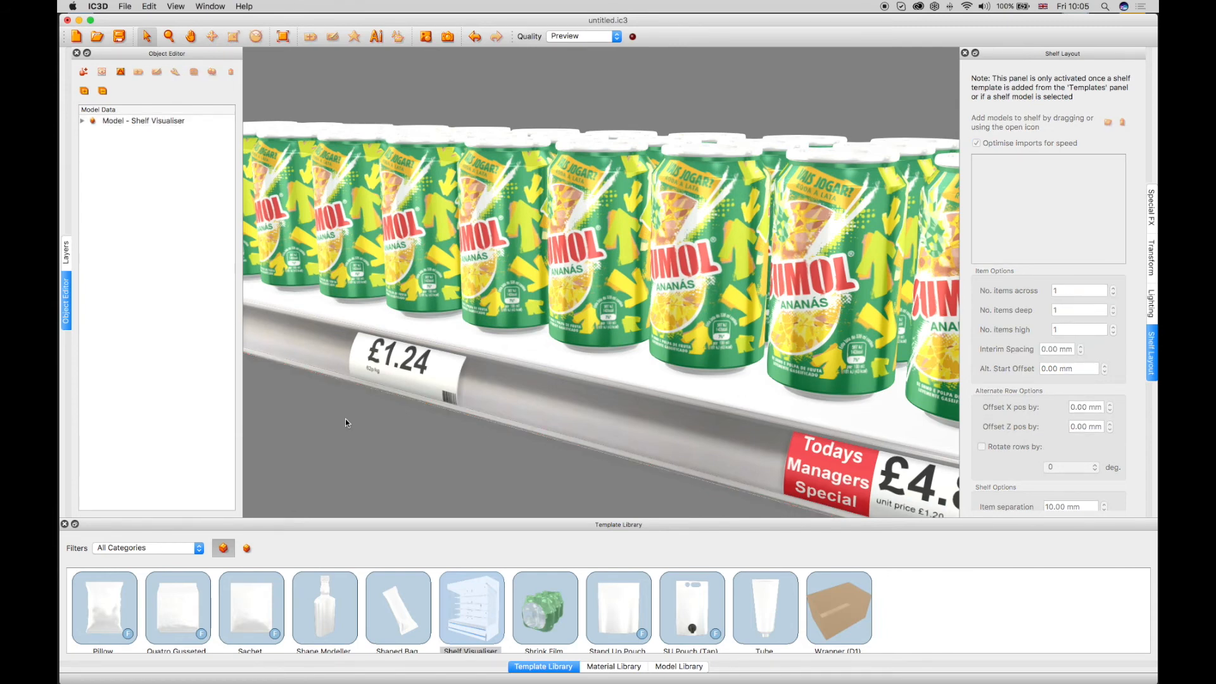
click(103, 170)
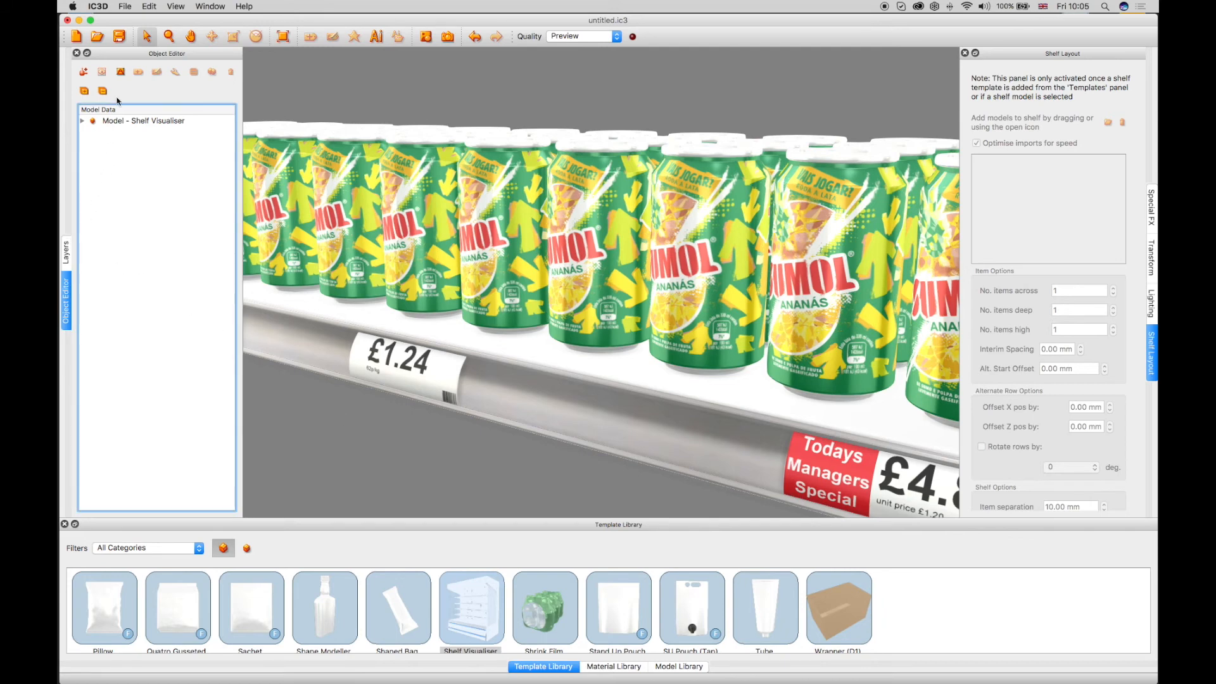
Open the Preferences and review the General choices for system units and the update check, keeping Metric and At Startup
click(101, 5)
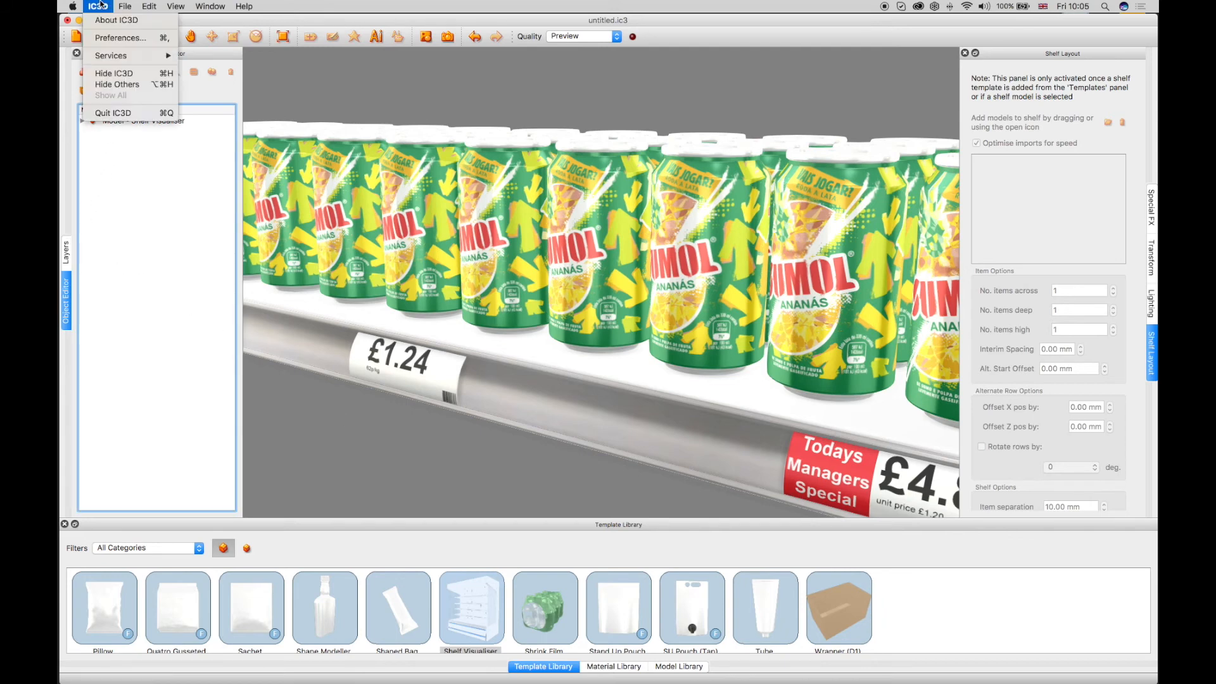
click(106, 39)
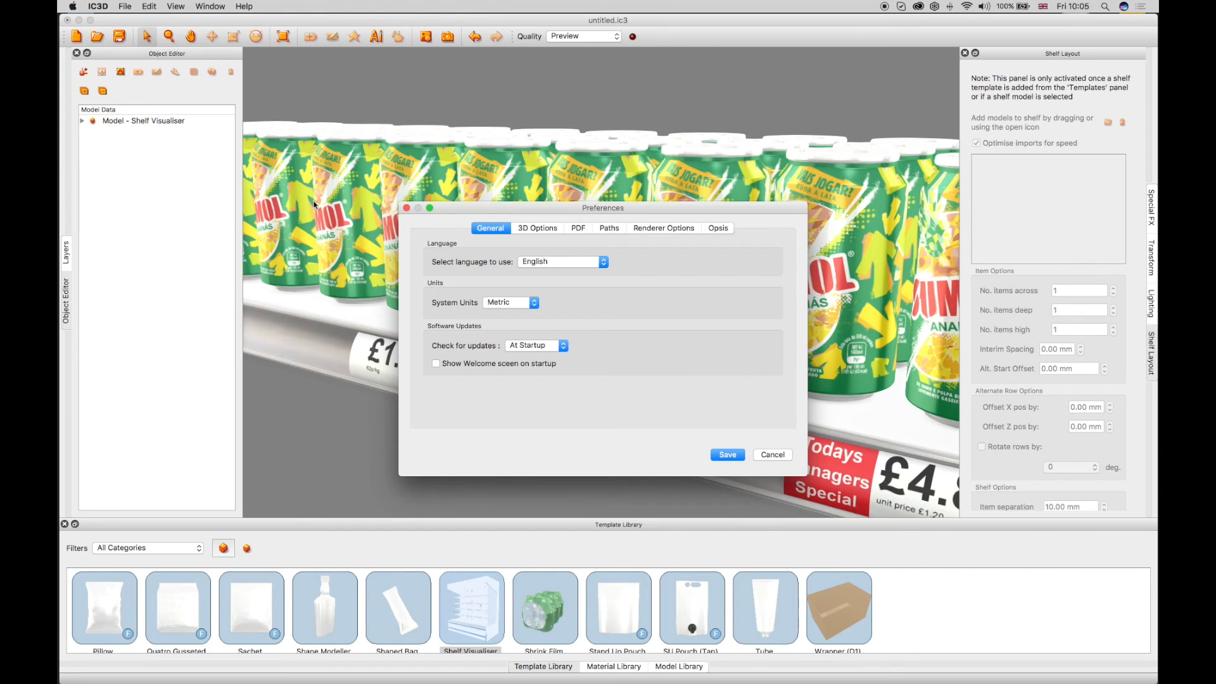
click(507, 304)
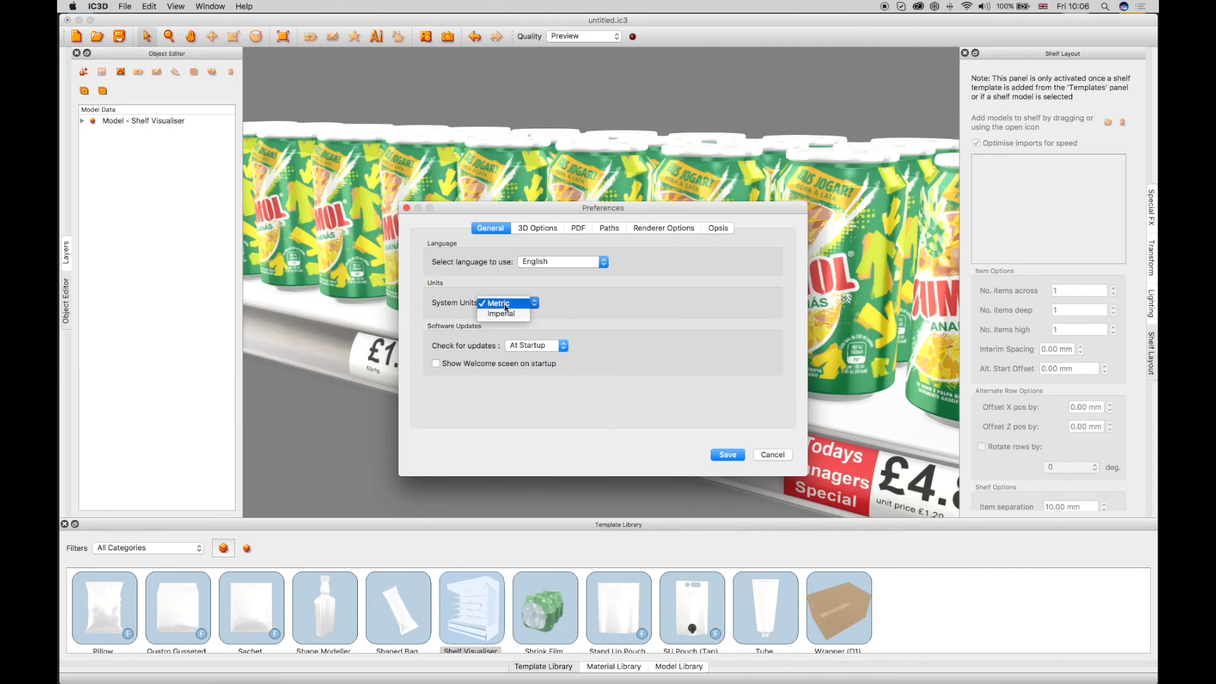
click(506, 304)
click(527, 346)
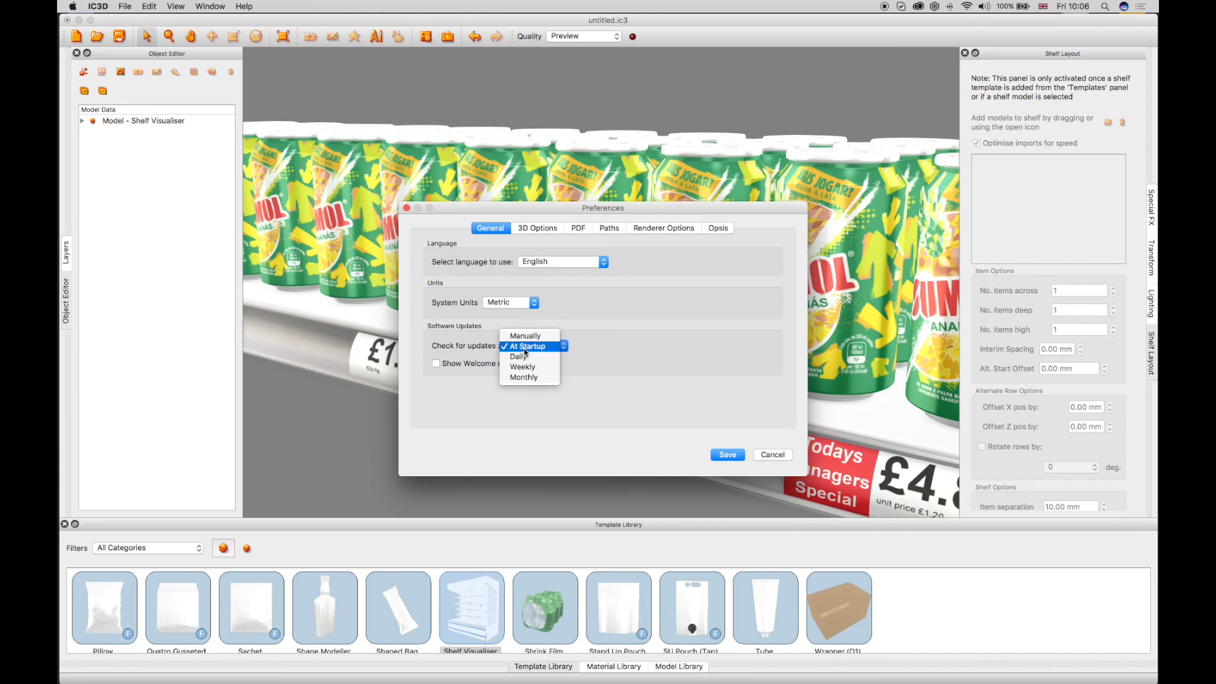
click(525, 347)
Review the texture quality choices in the 3D Options preferences, keep Preview, and close the Preferences without saving
click(541, 229)
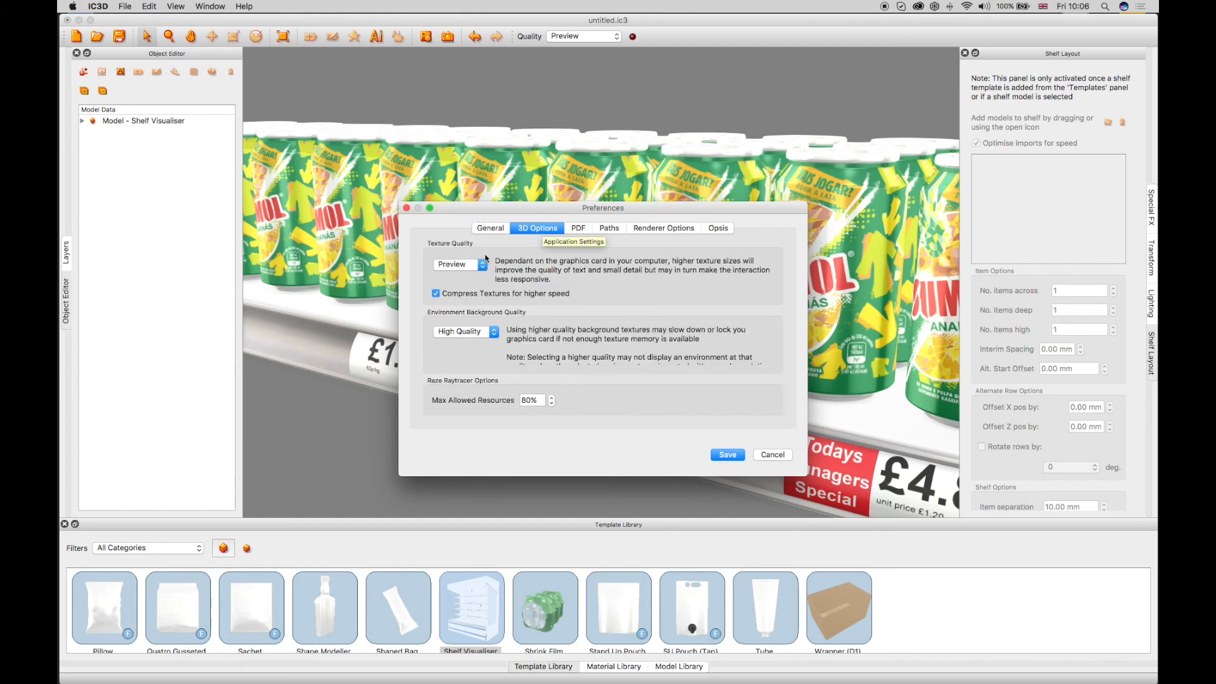
click(480, 264)
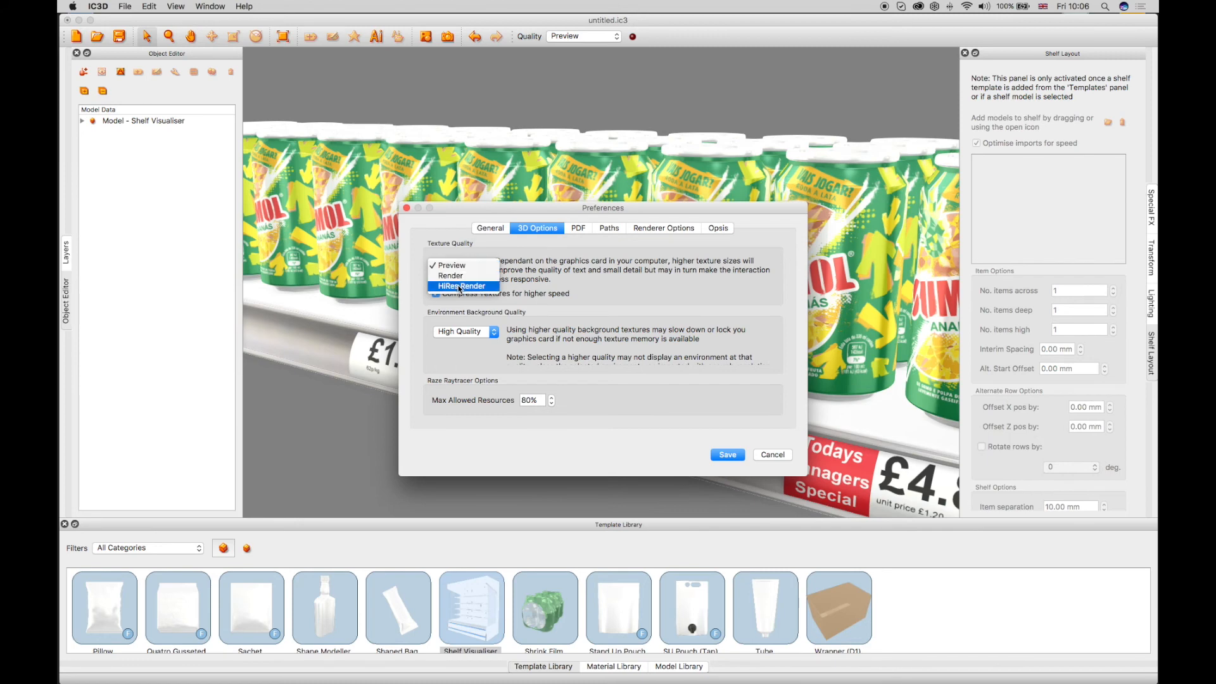
click(461, 270)
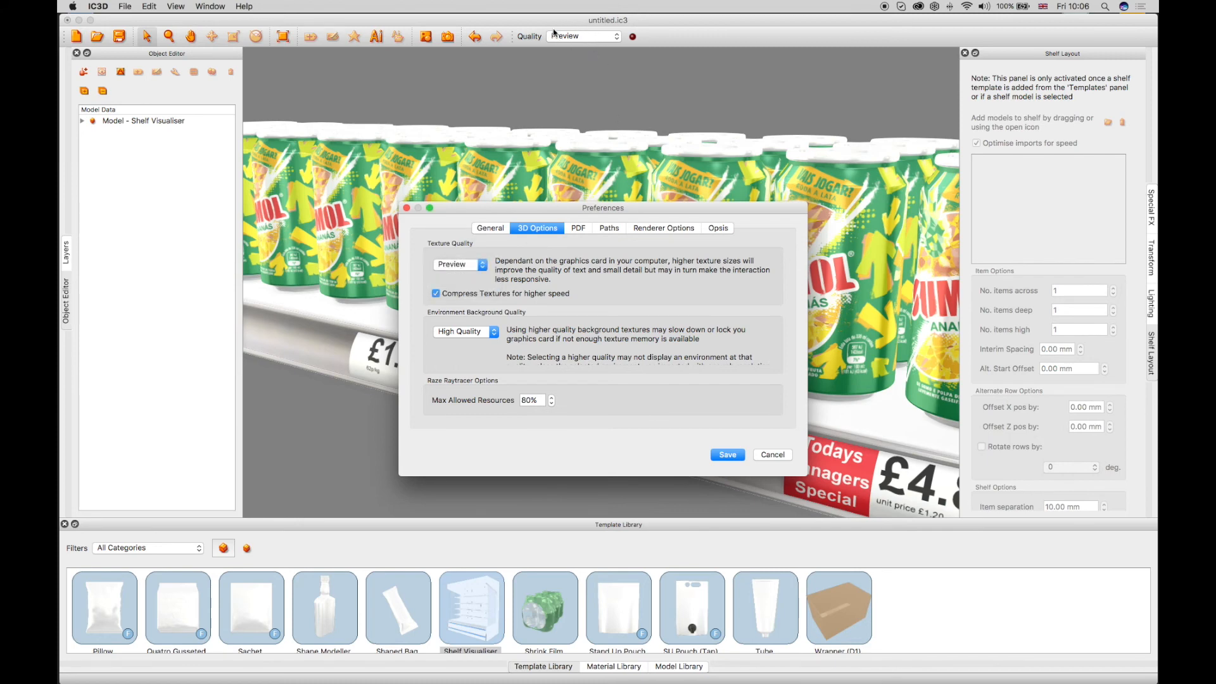
click(406, 209)
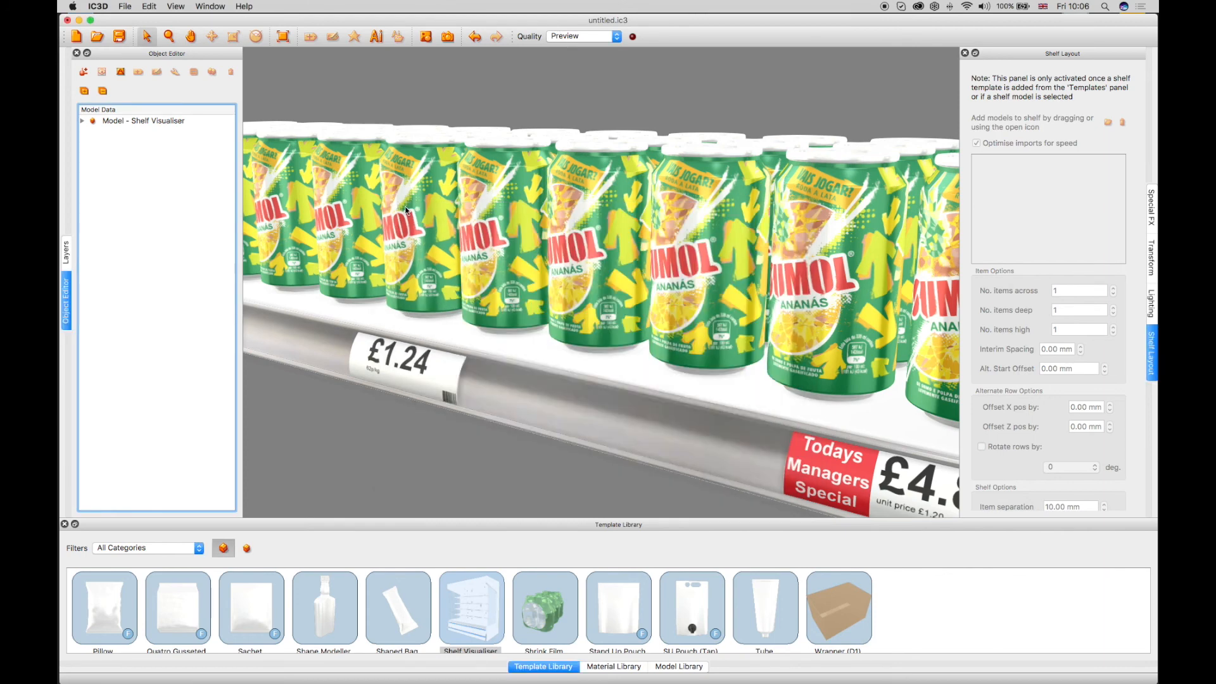
click(127, 6)
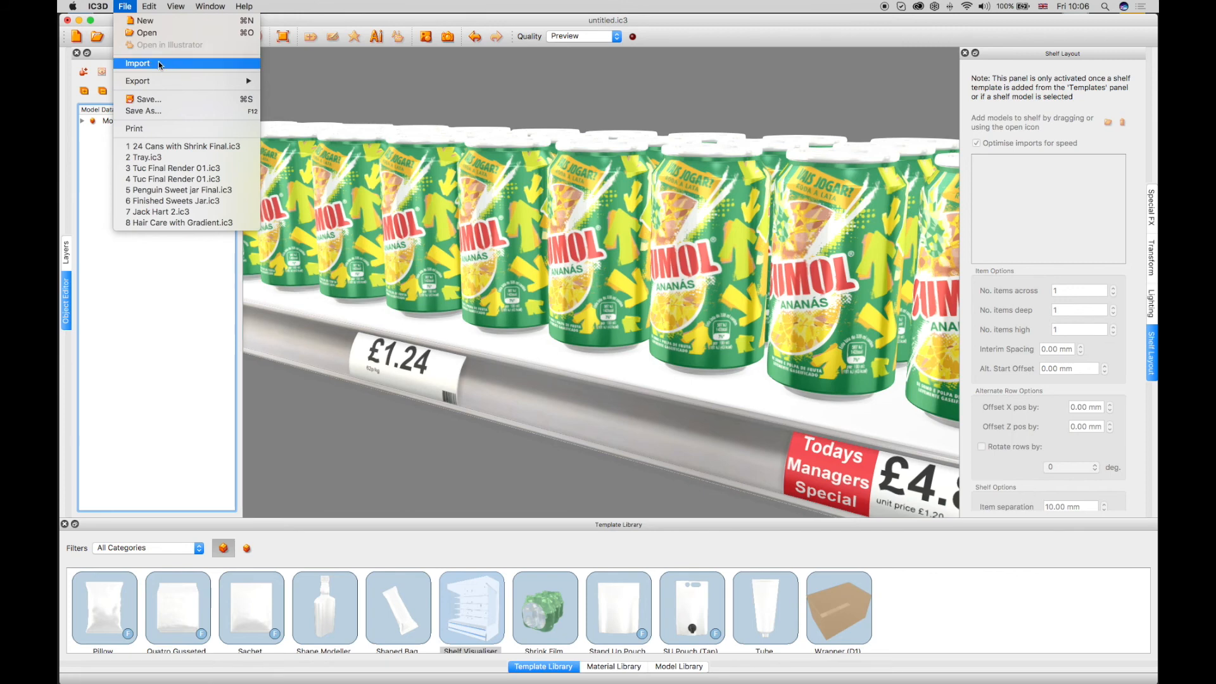
mouse_move(211, 81)
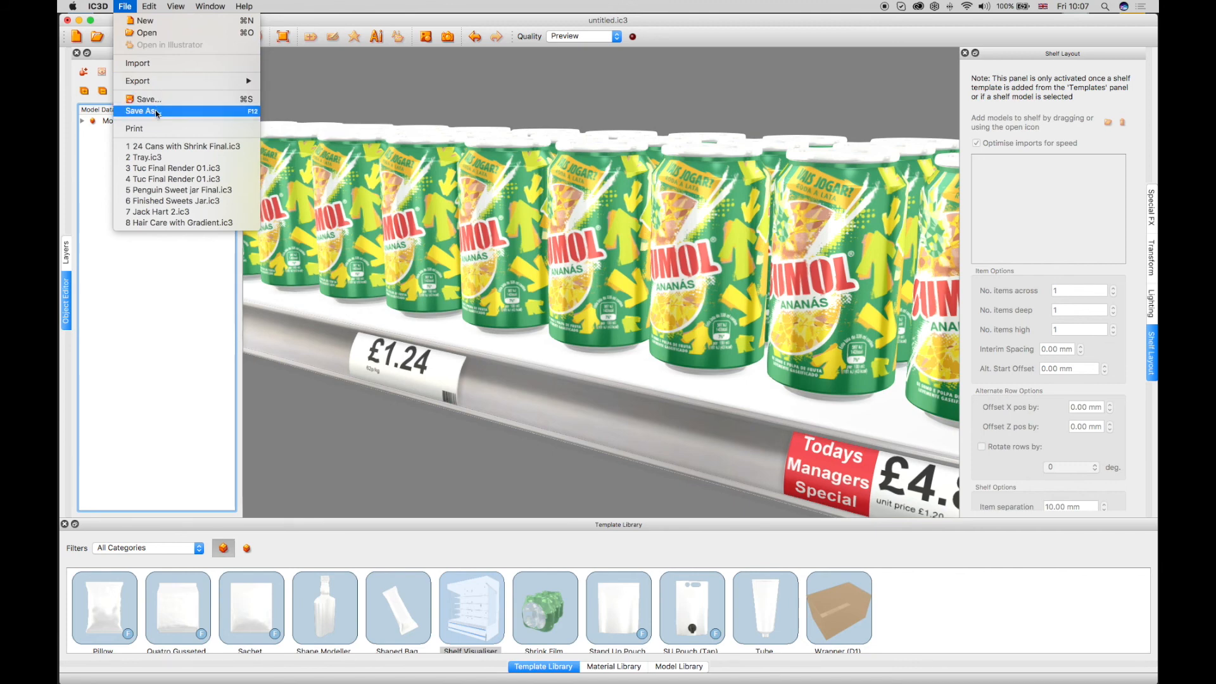
click(309, 89)
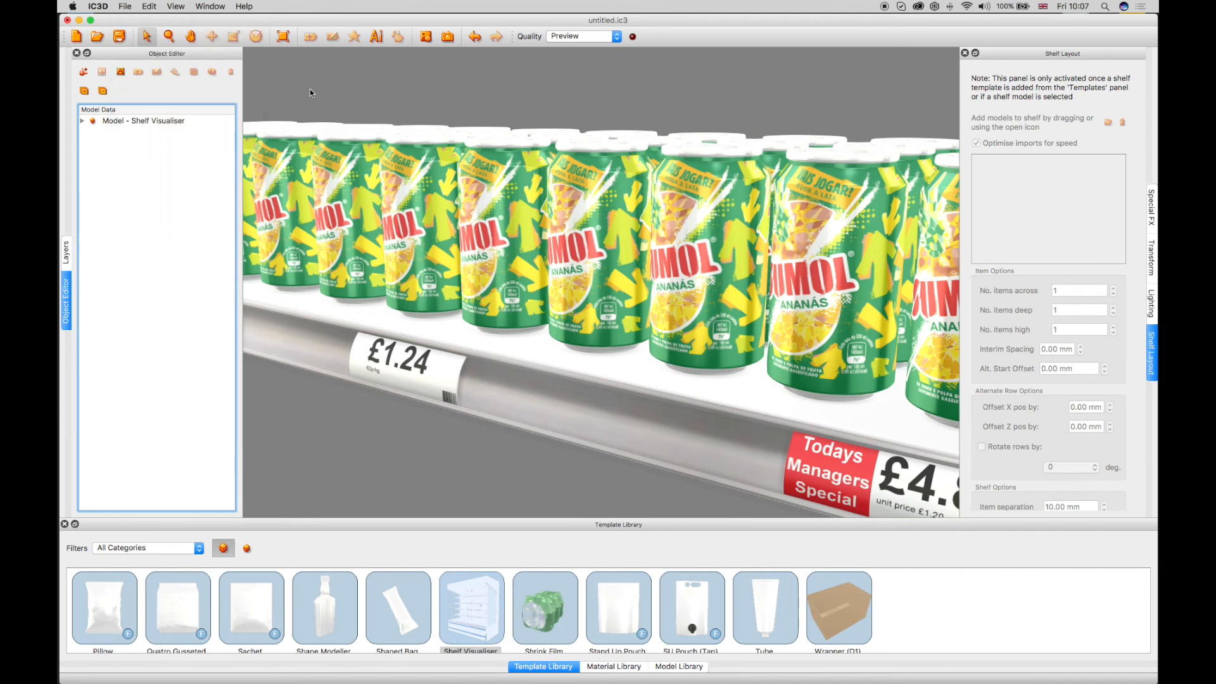
click(150, 6)
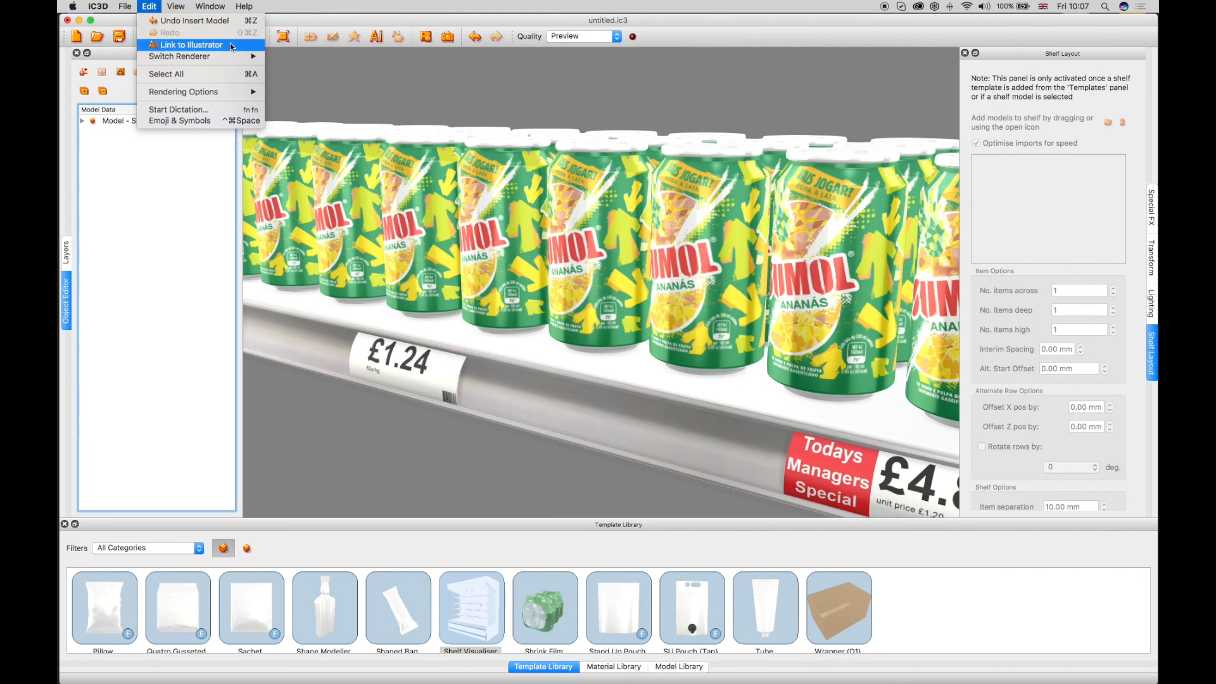
click(305, 62)
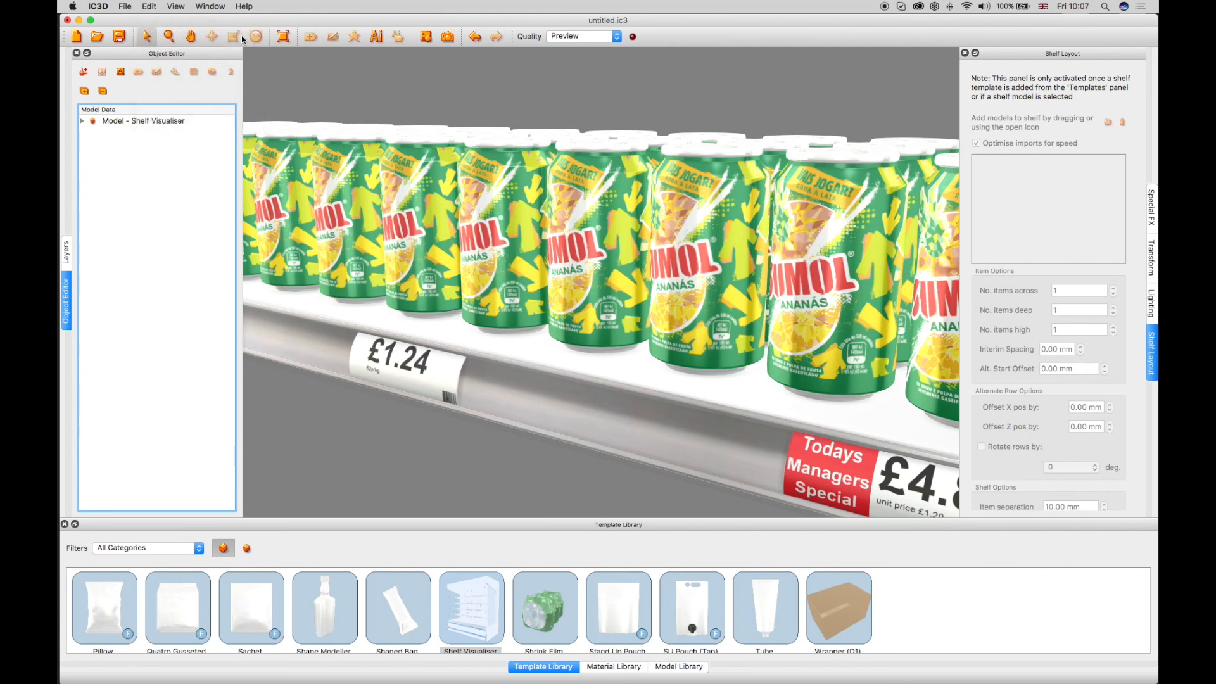
View the filled shelf from the preset Front, Back, Left and Right views and orbit to an angled view
click(176, 6)
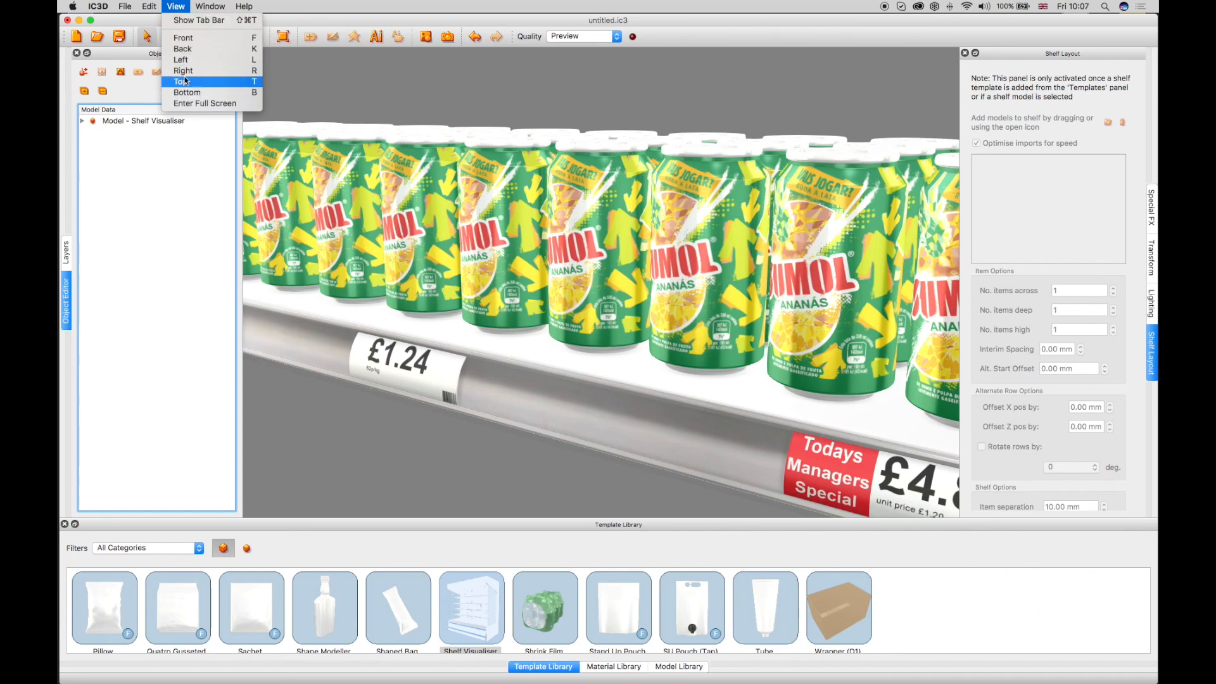
click(184, 40)
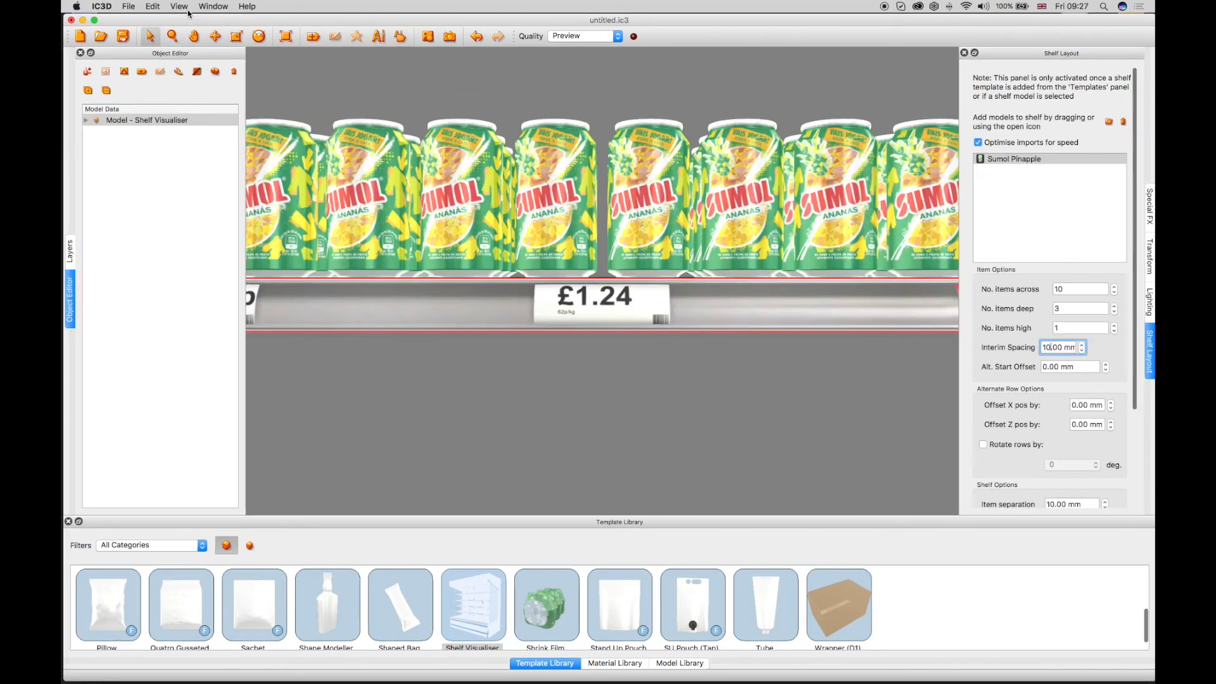
click(178, 6)
click(187, 50)
click(180, 6)
click(184, 59)
click(179, 6)
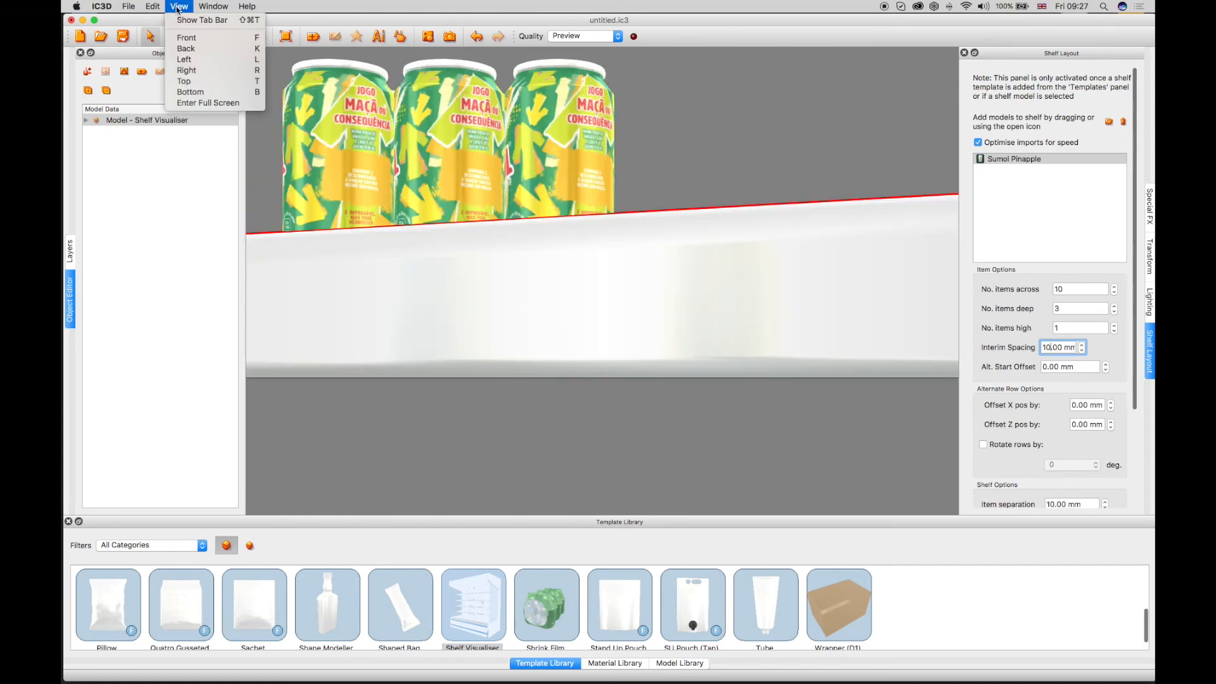
click(185, 68)
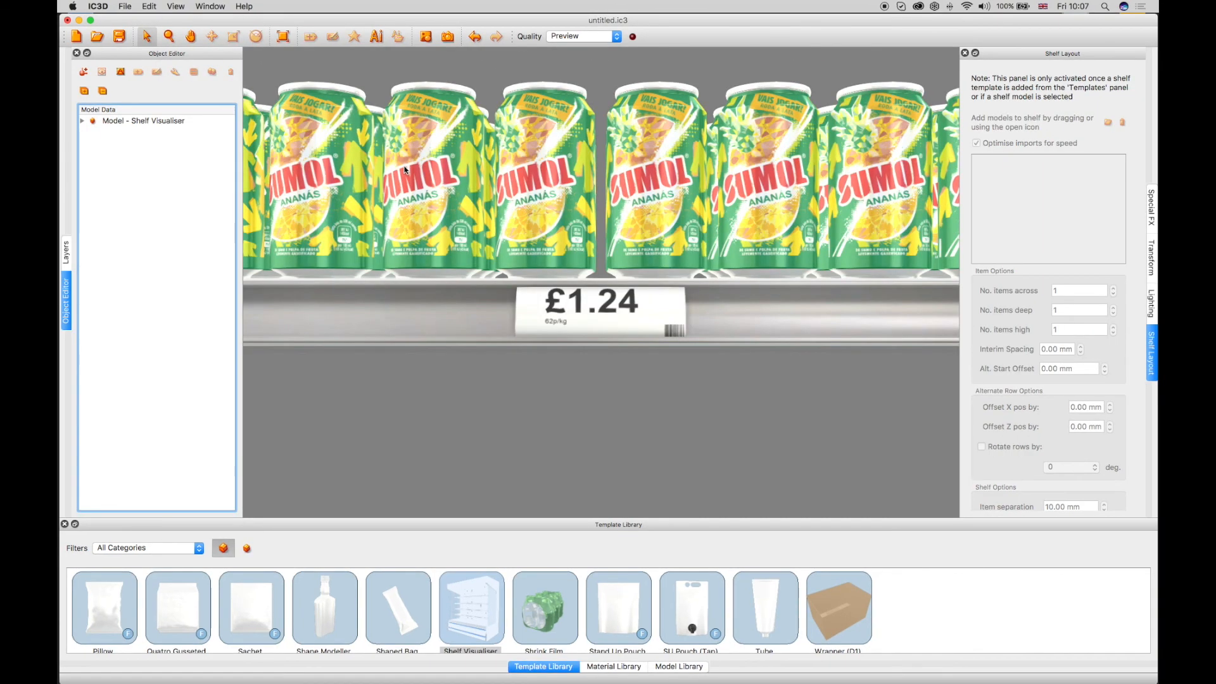
drag(405, 170, 425, 176)
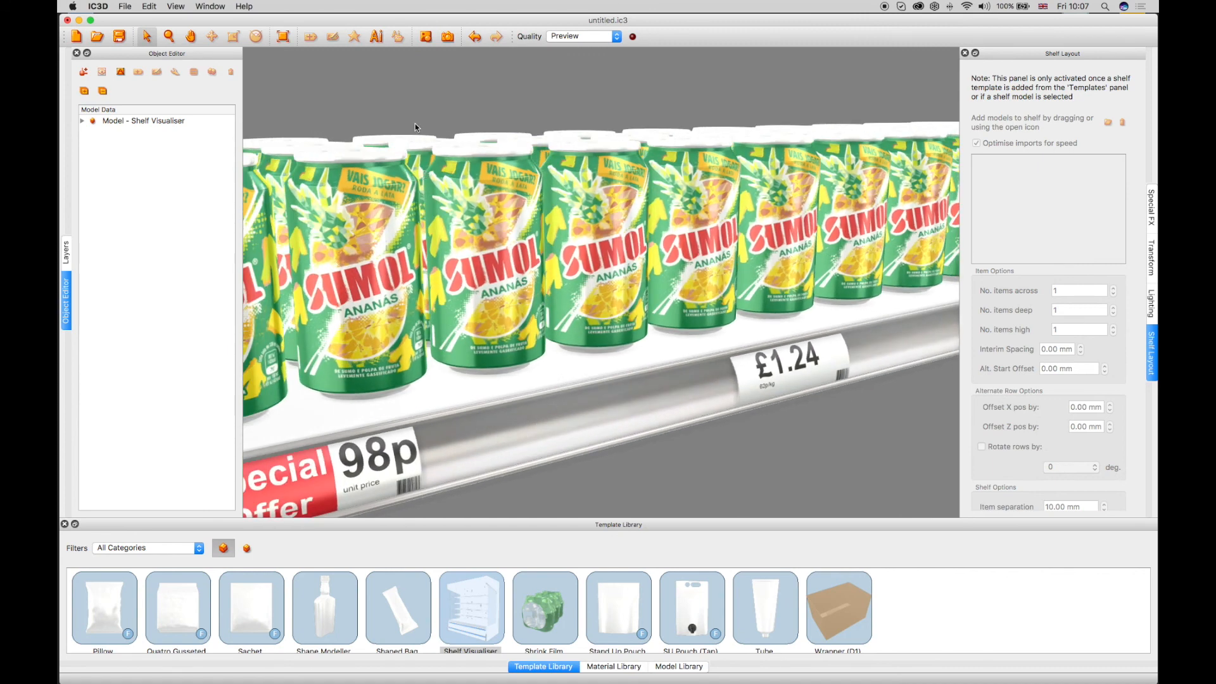
Open the Licensing dialog, enter the license number in the License Number field and select the whole entry
click(247, 7)
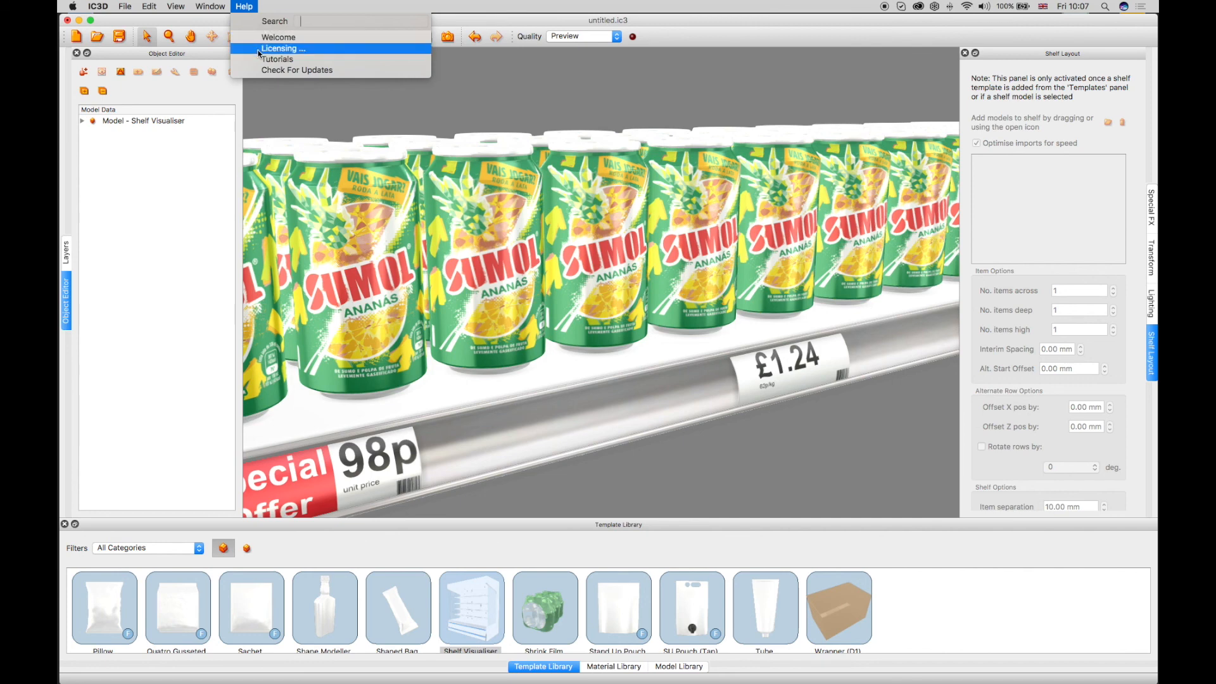
click(283, 48)
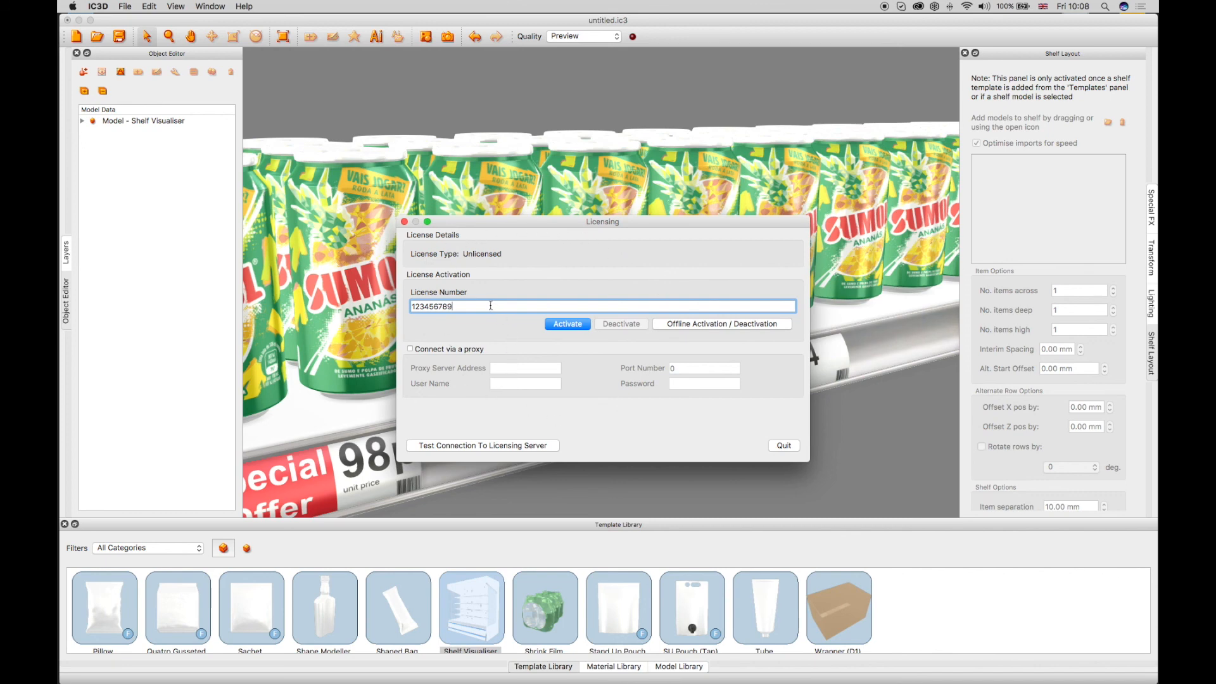
drag(454, 304, 407, 301)
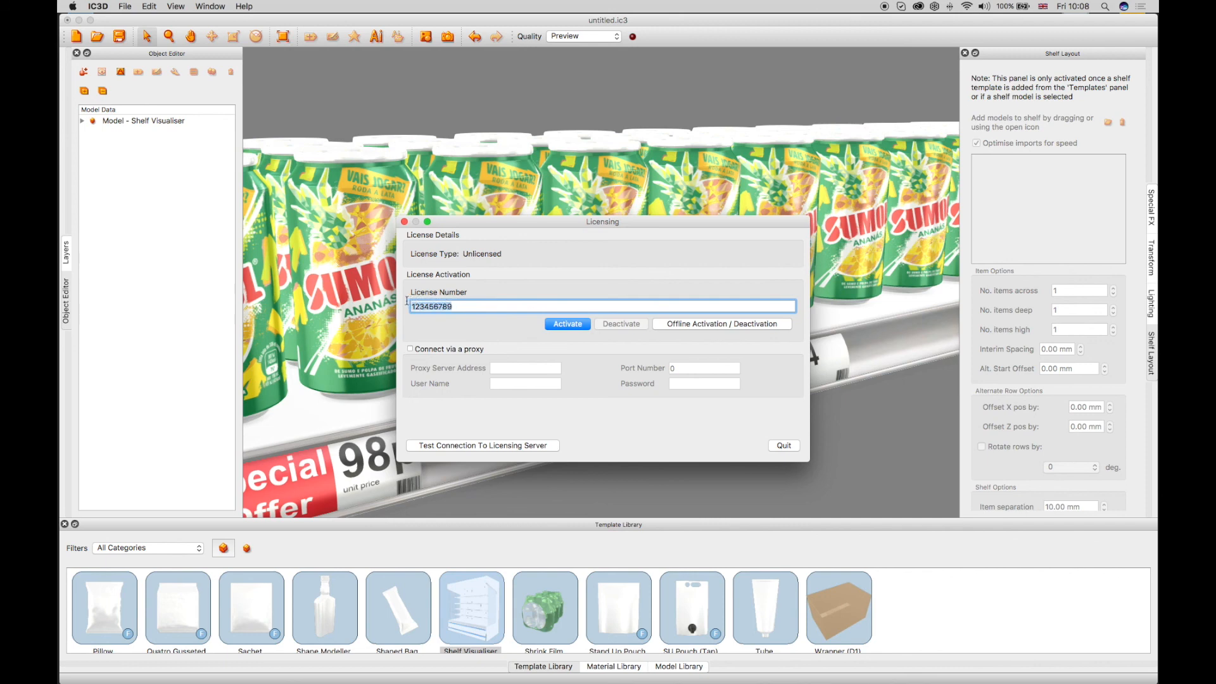